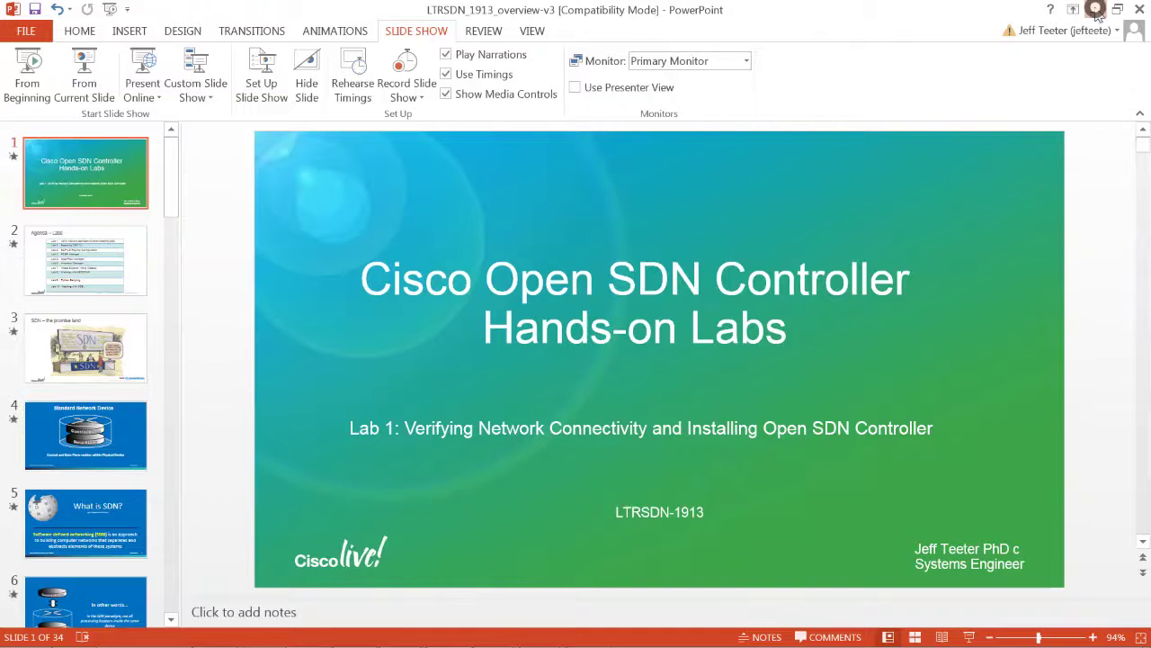
Minimize the Open SDN Controller labs PowerPoint deck to reveal the Windows desktop
left_click(1077, 9)
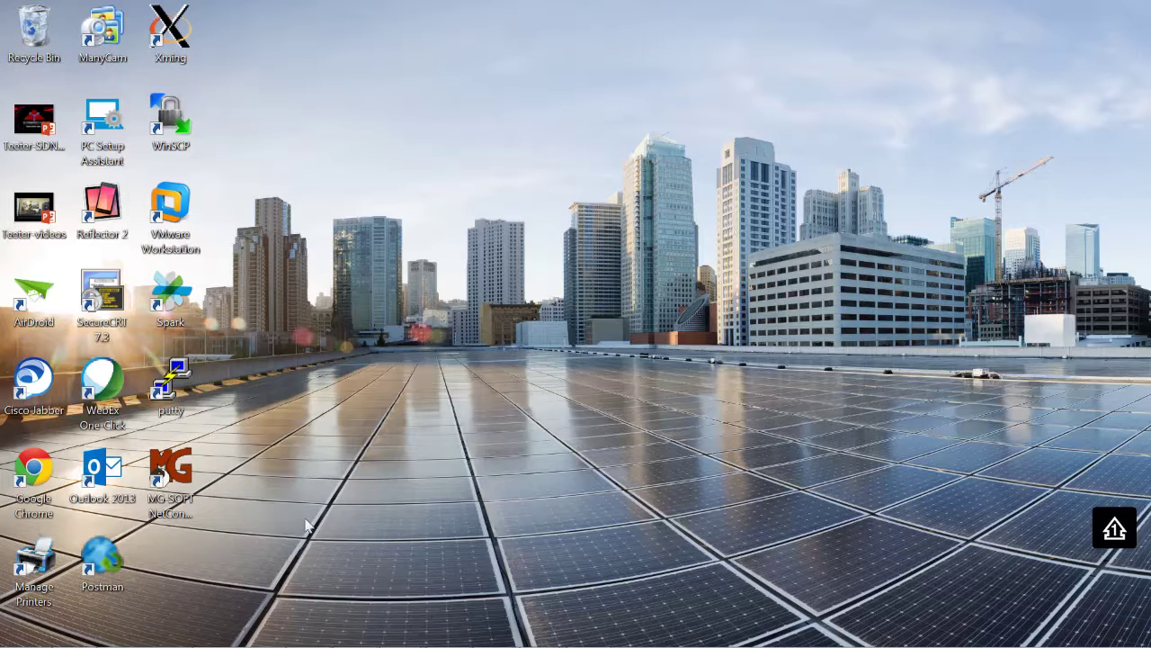
Close the four leftover inactive PuTTY windows from the taskbar
mouse_move(310, 645)
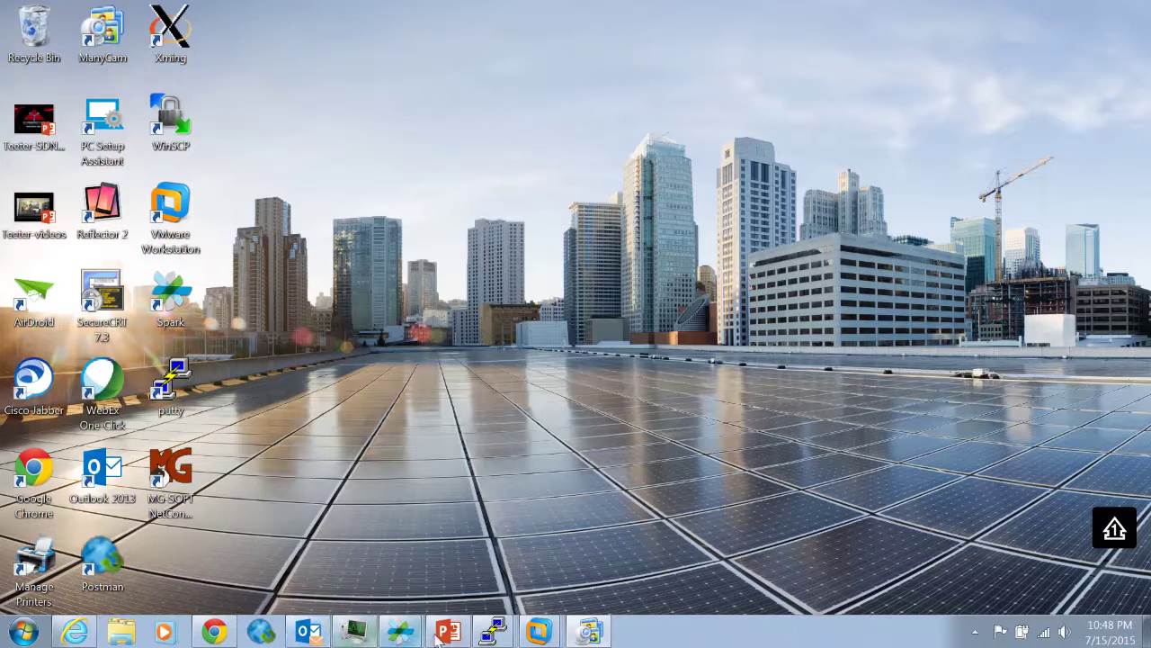
mouse_move(486, 635)
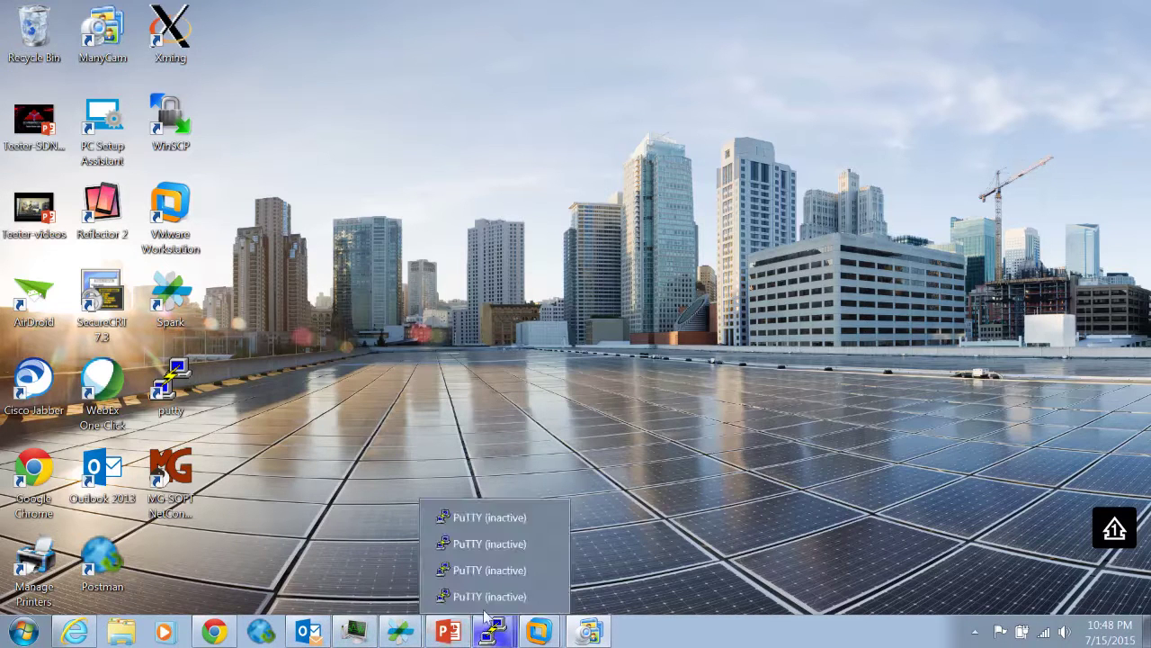
left_click(547, 518)
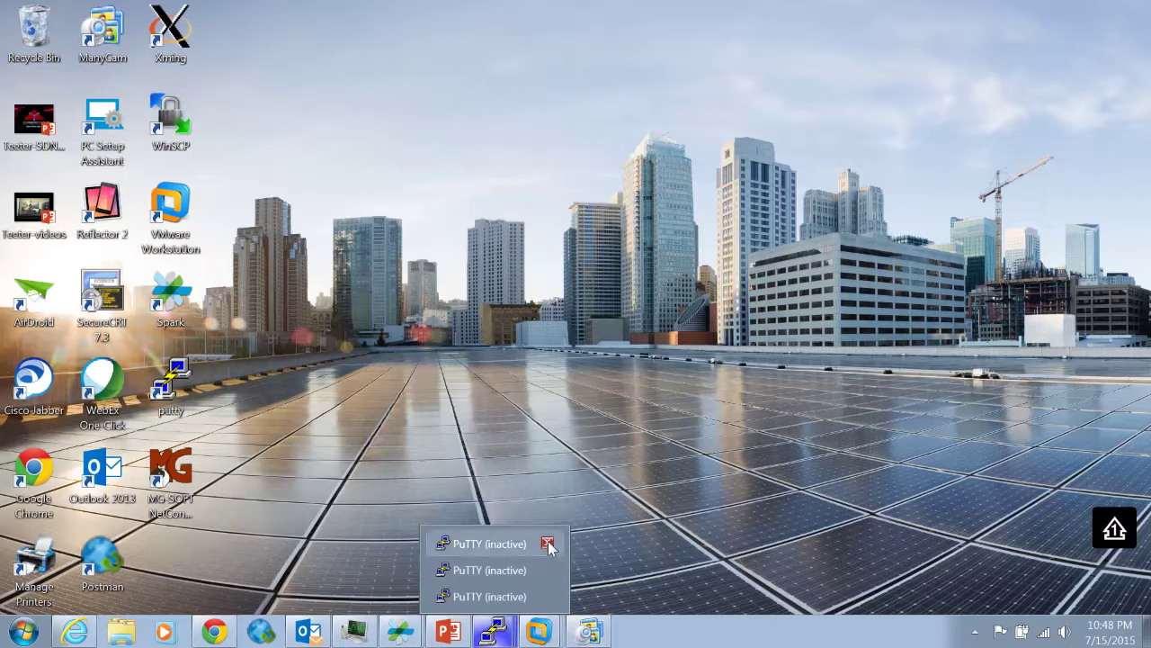
left_click(547, 543)
left_click(547, 570)
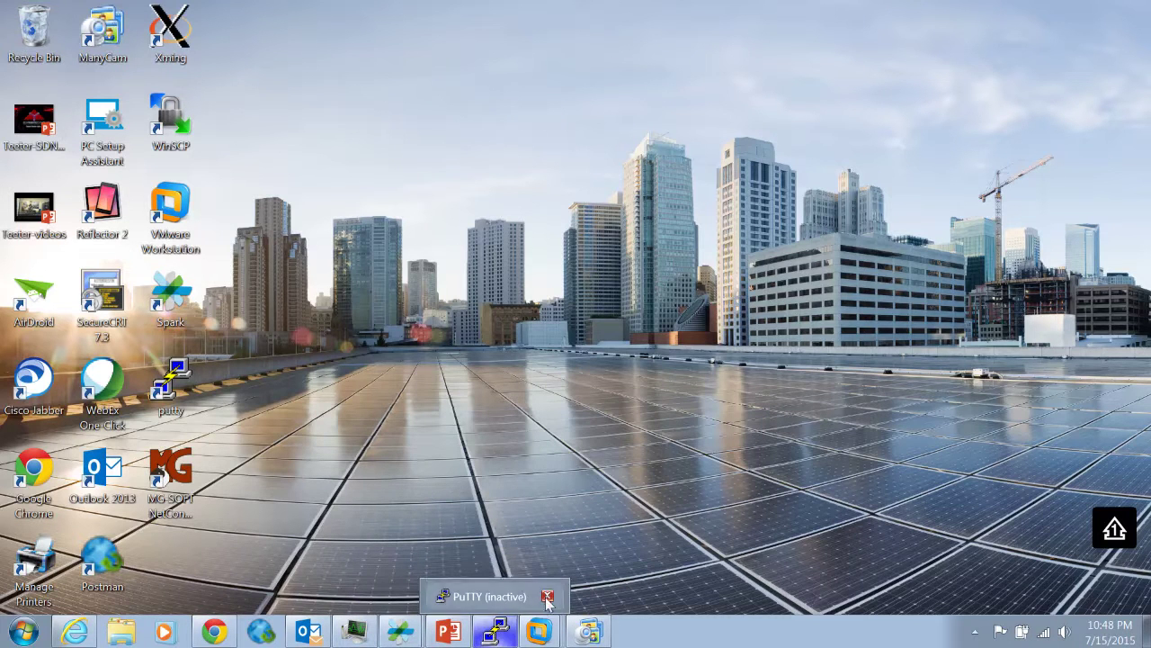
left_click(547, 596)
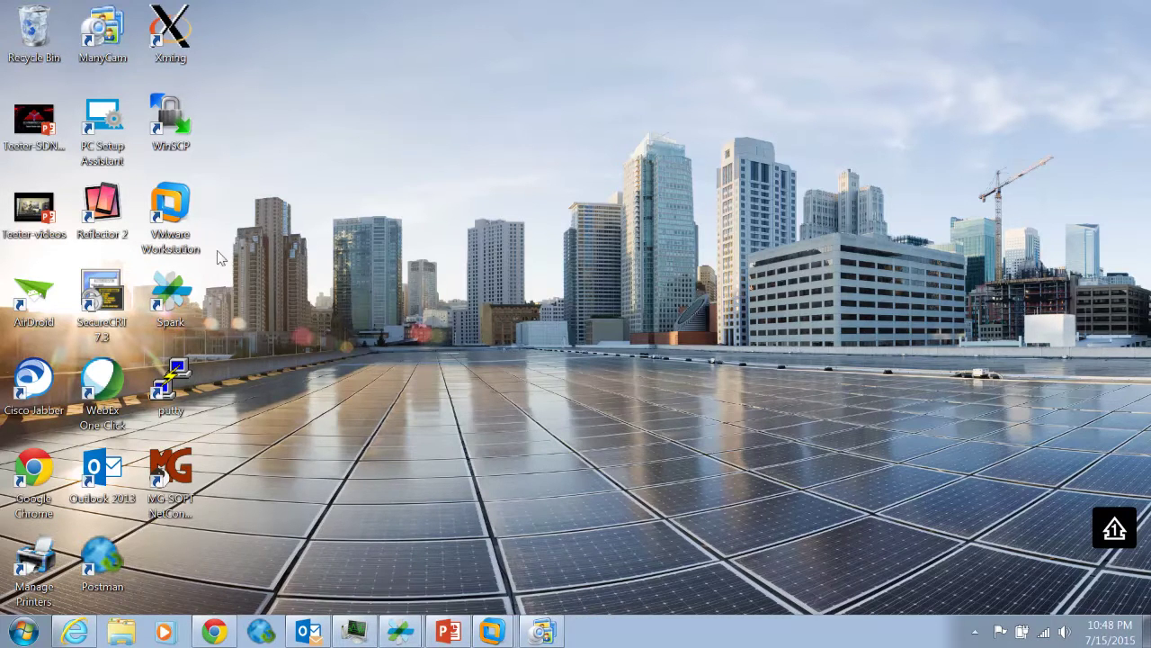
Start PuTTY and open the saved iosxrv-1 session to 172.16.1.41
double_click(175, 376)
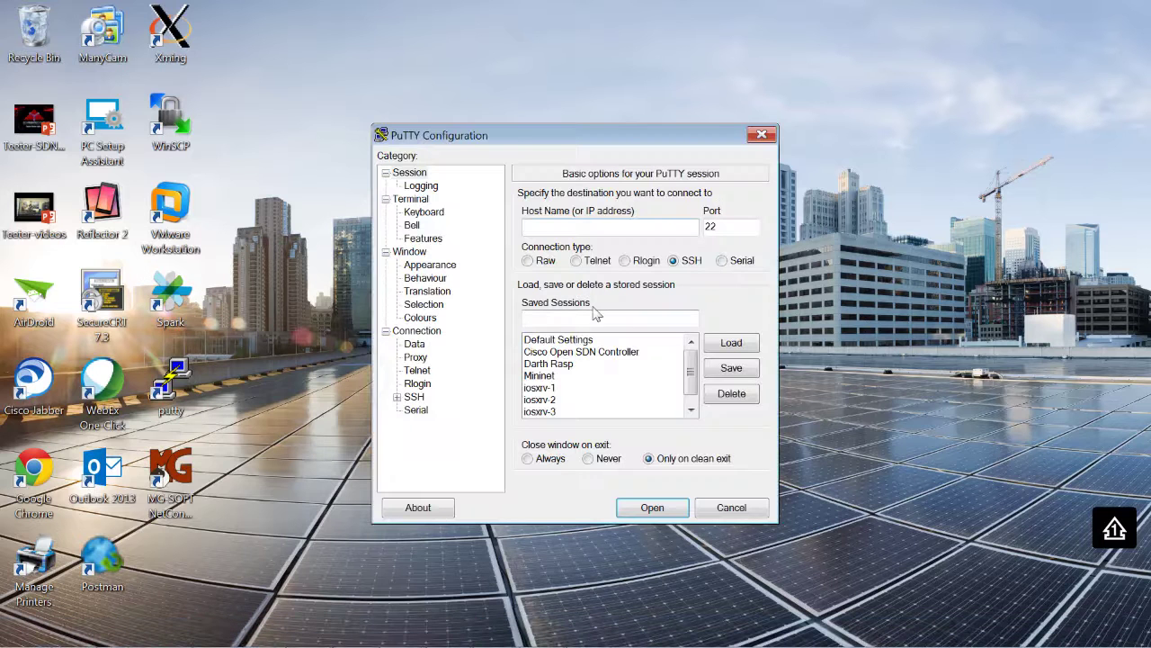
left_click(548, 389)
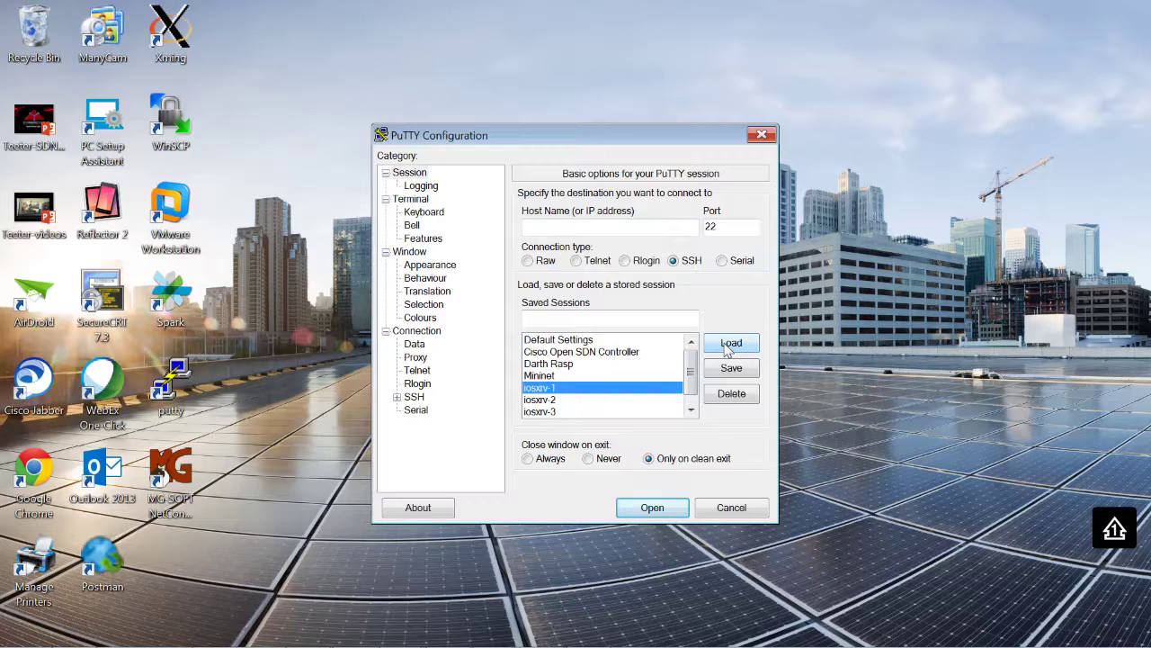
left_click(729, 347)
left_click(656, 507)
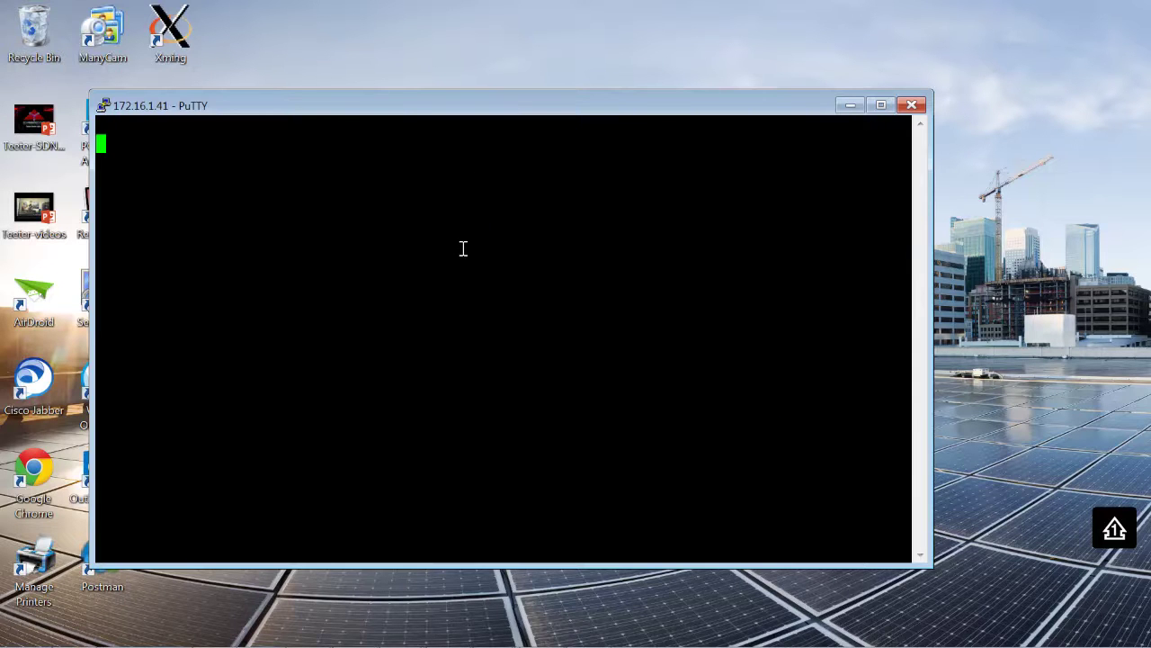
Maximize the iosxrv-1 terminal and log in with the lab username and password
left_click(881, 105)
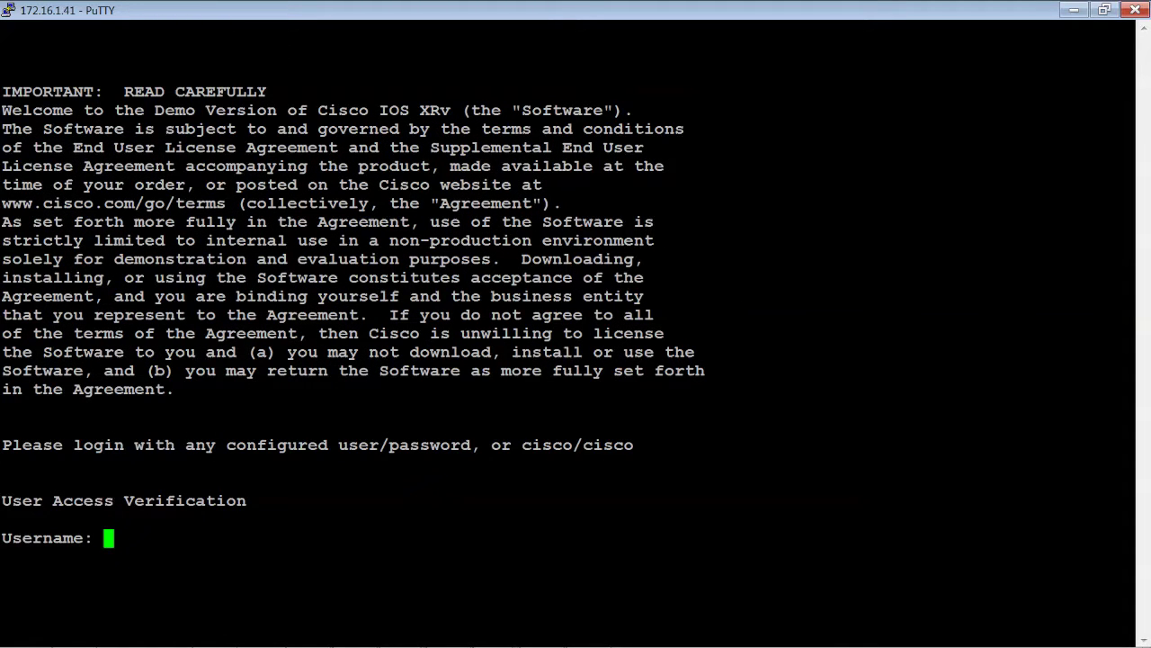
left_click(593, 294)
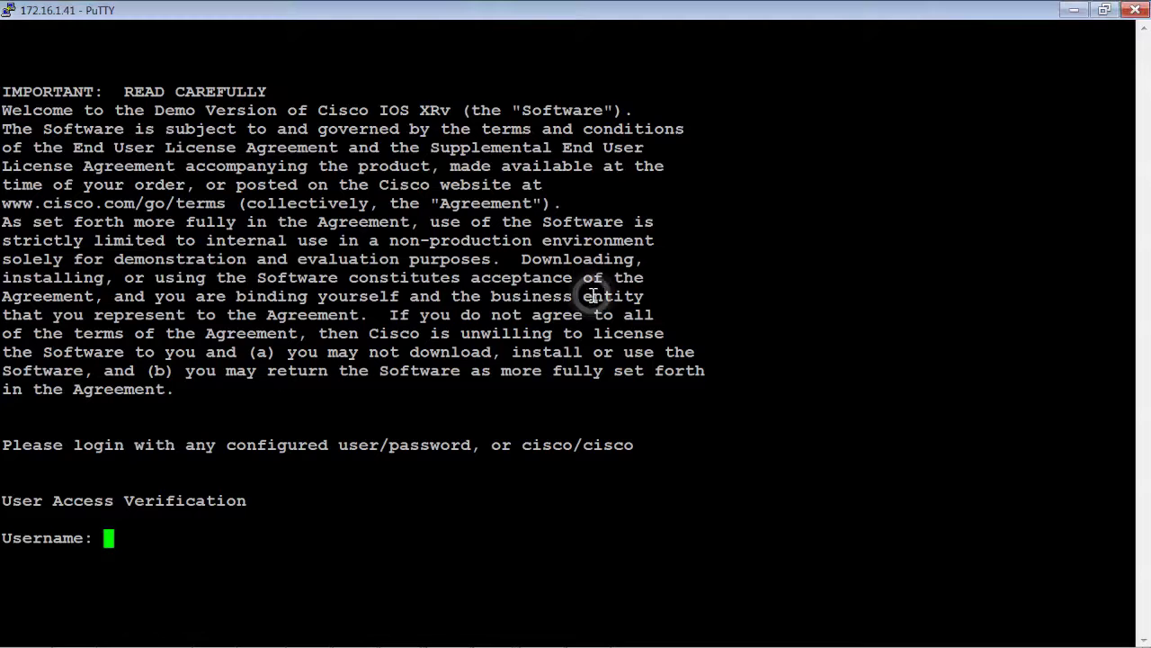
type("cisco")
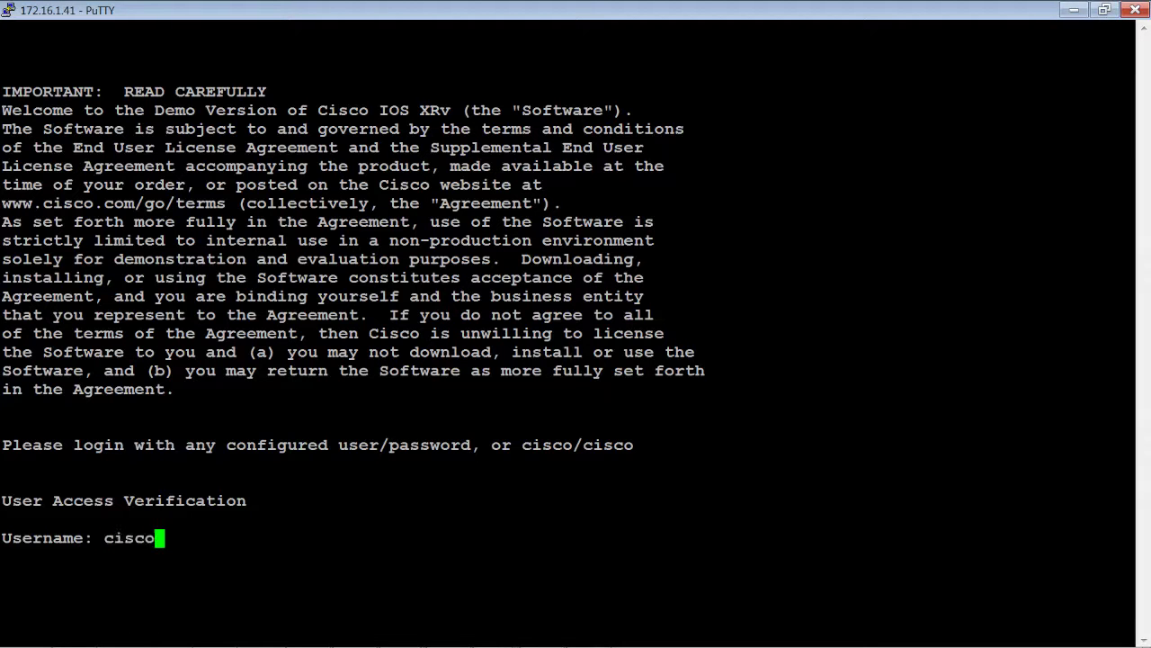
key("Return")
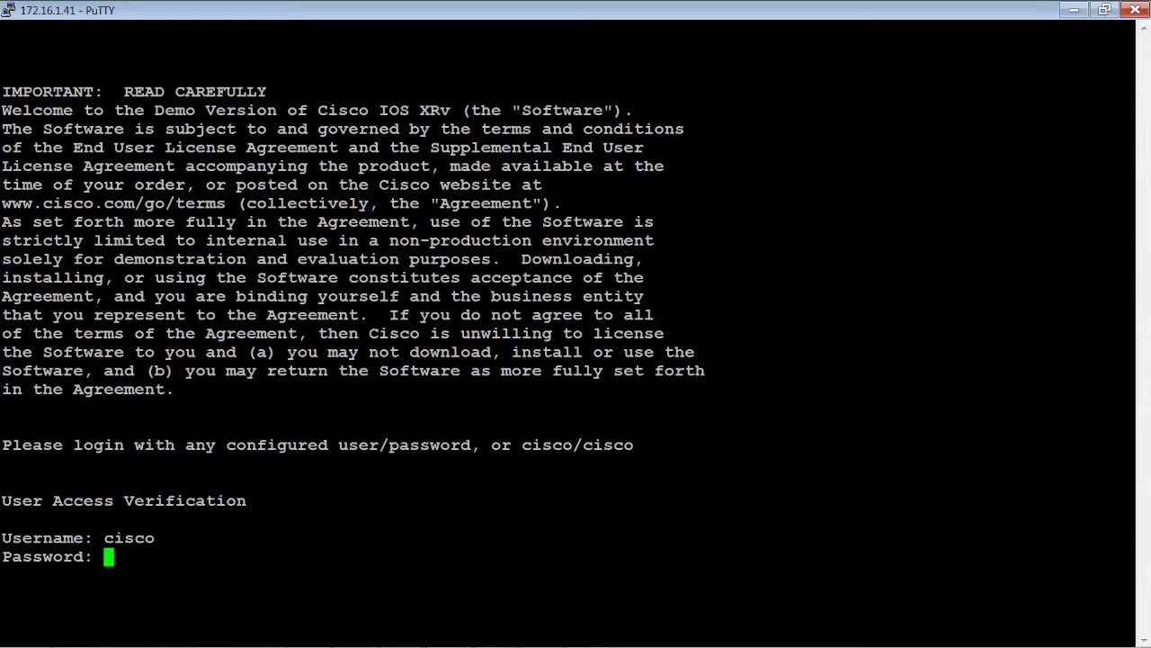
type("cisco")
key("Return")
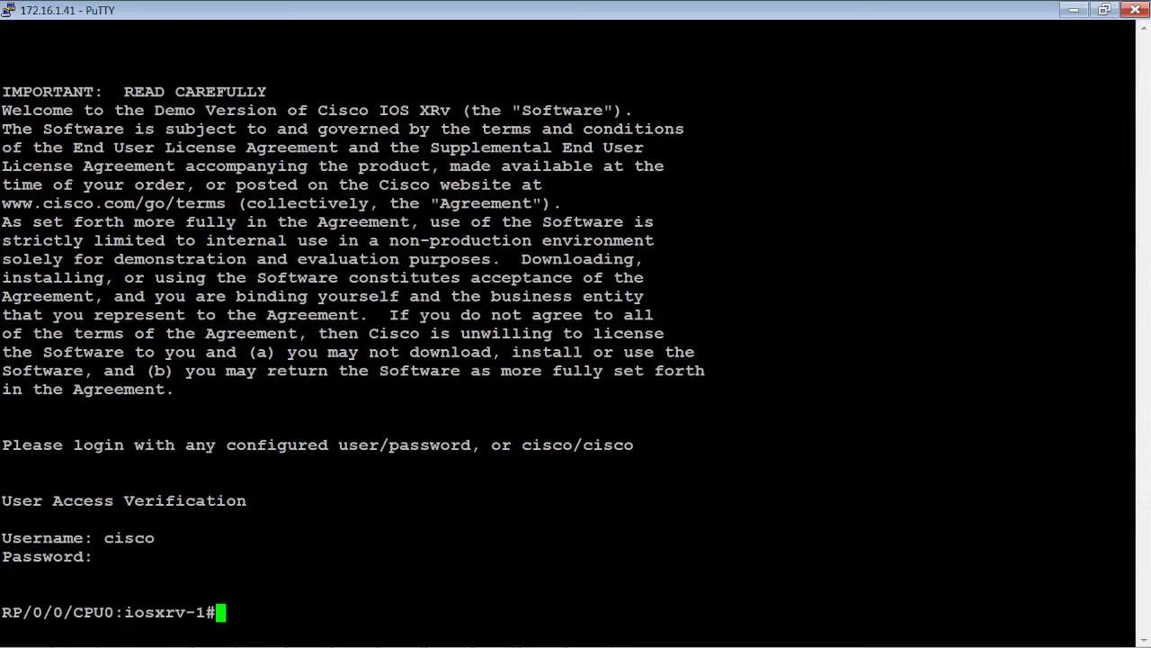
Run 'sh isis adjacency' showing iosxrv-2 and iosxrv-4 Up, then enter 'sh ip bgp sum'
key("Return")
key("Return")
key("Return")
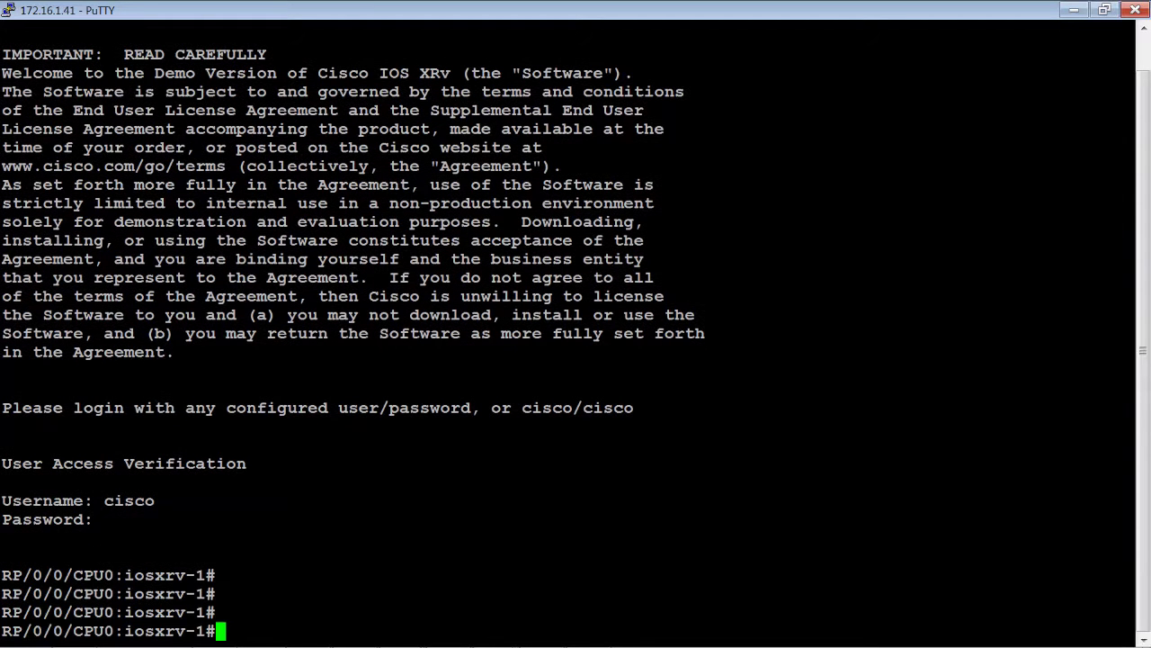
type("sh isis ")
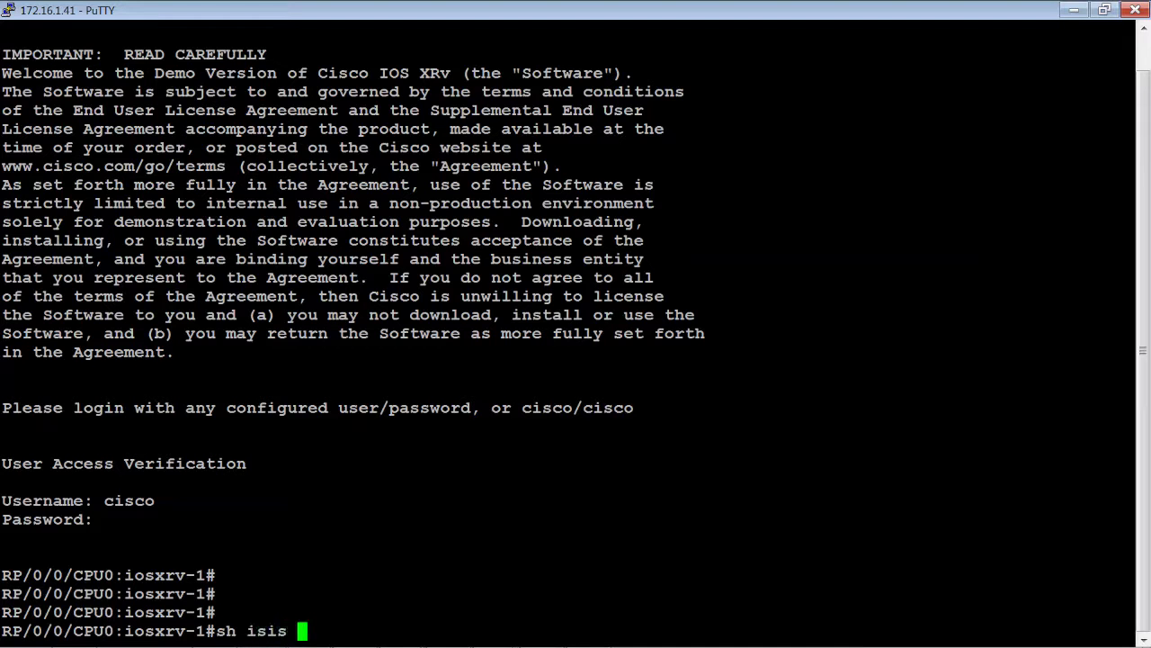
type("adjacency")
key("Return")
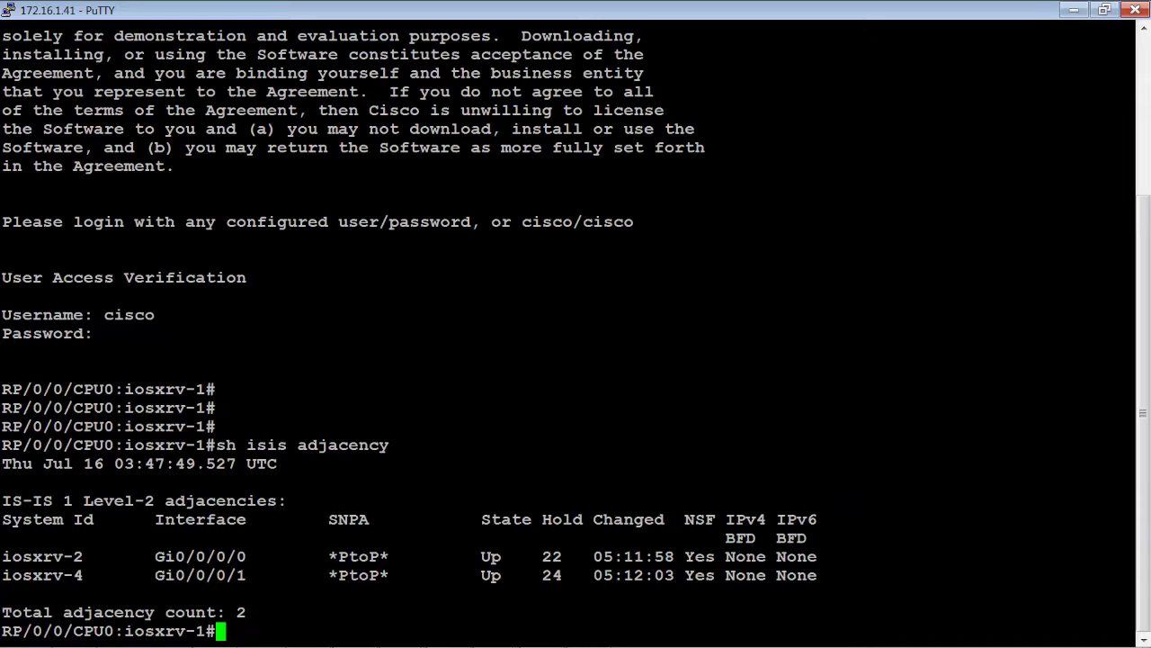
type("sh ip bgp sum")
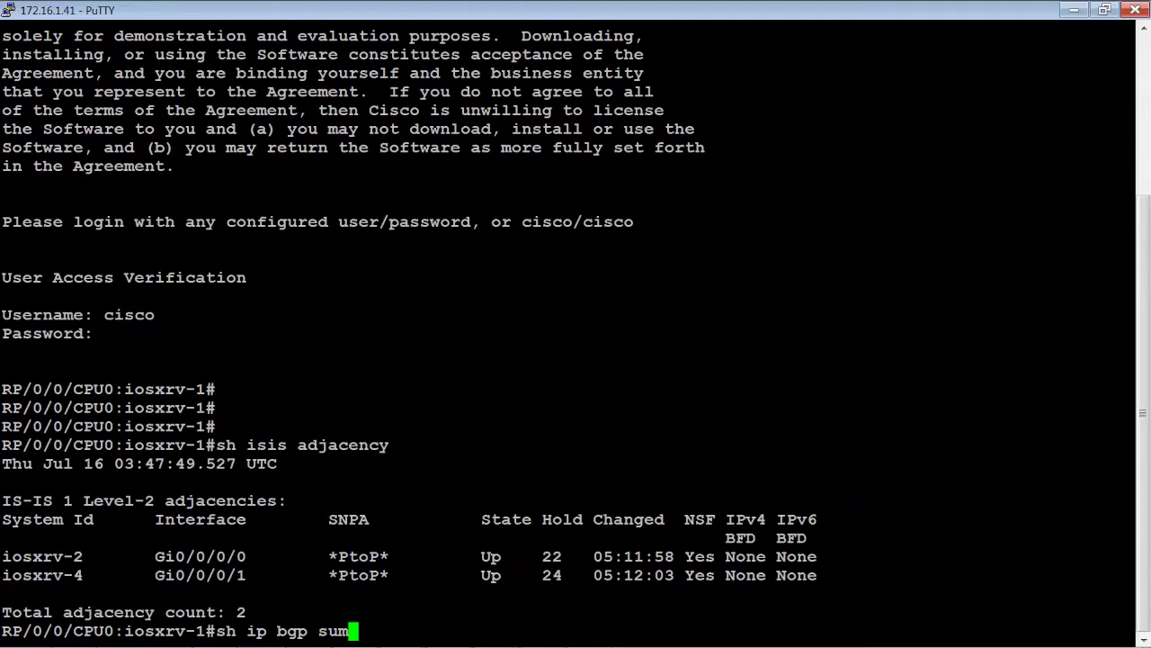
Run the BGP summary and highlight neighbours 192.168.0.2–0.4, each with 2 prefixes
key("Return")
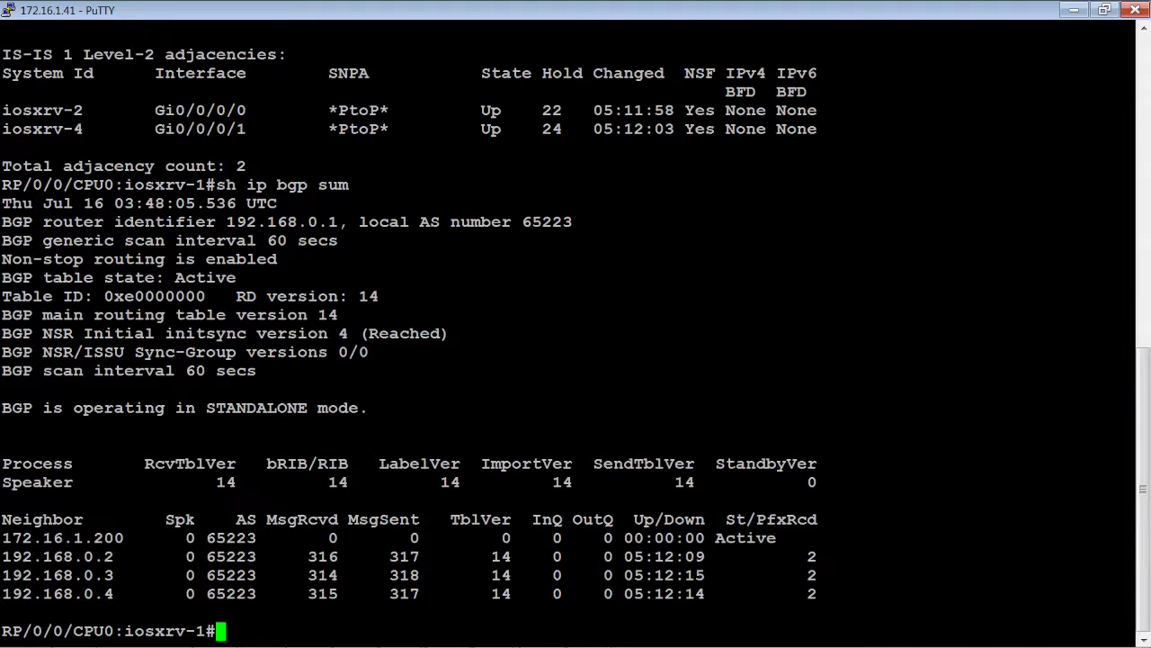
left_click(822, 595)
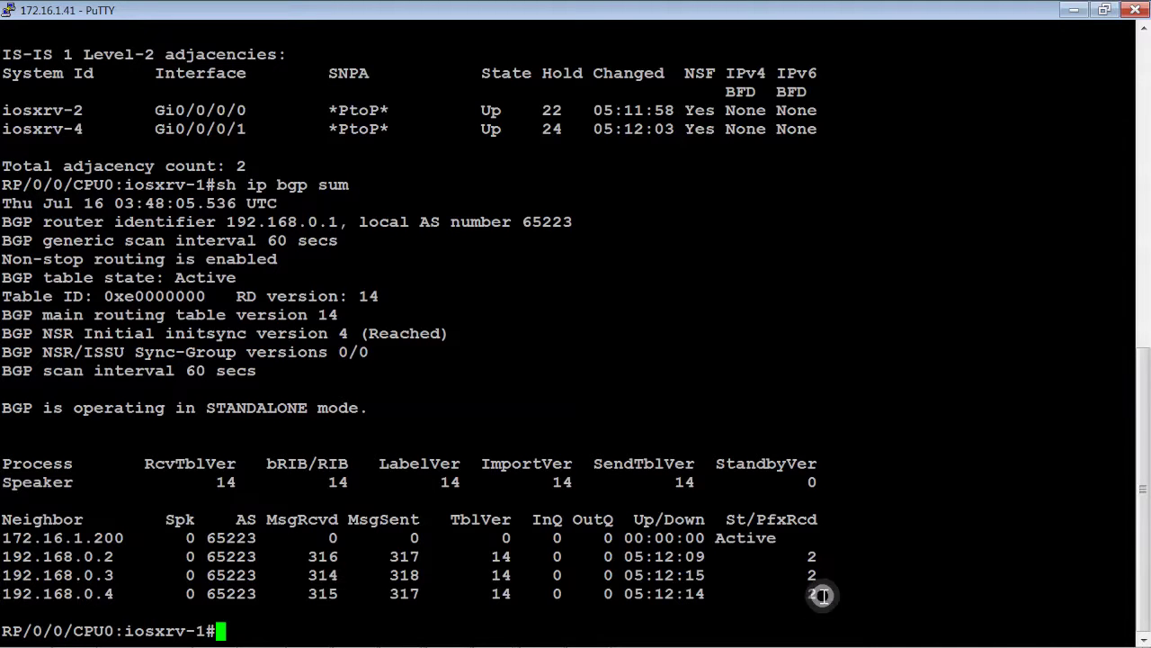
left_click_drag(822, 594, 683, 556)
left_click(681, 555)
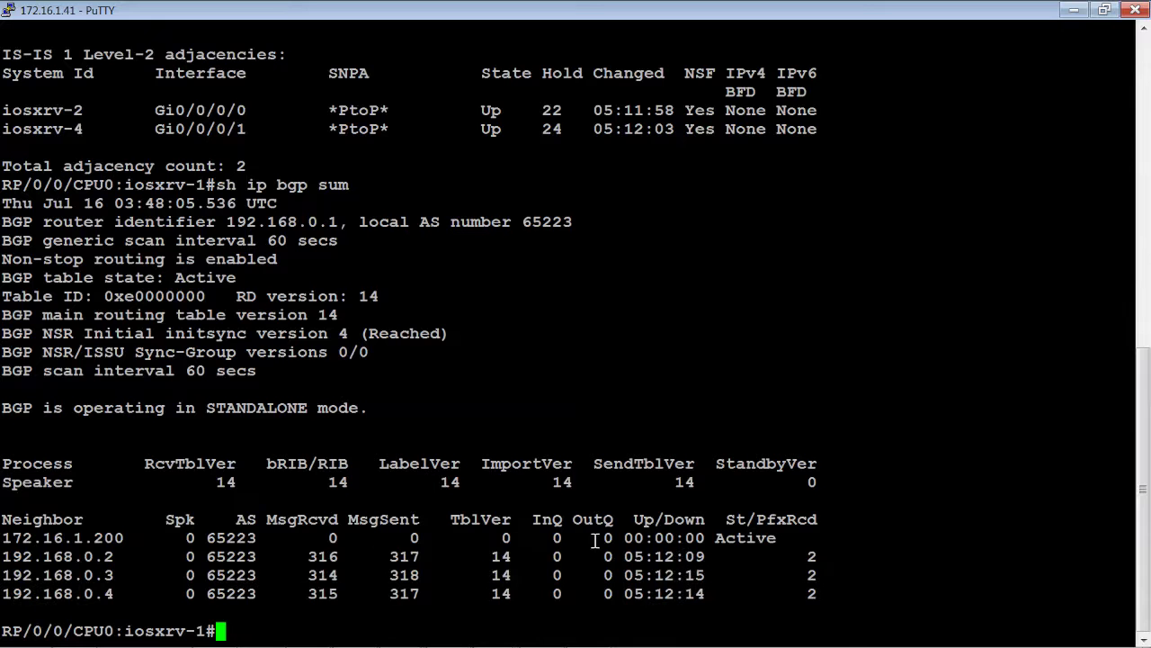
left_click(518, 461)
left_click_drag(137, 591, 5, 565)
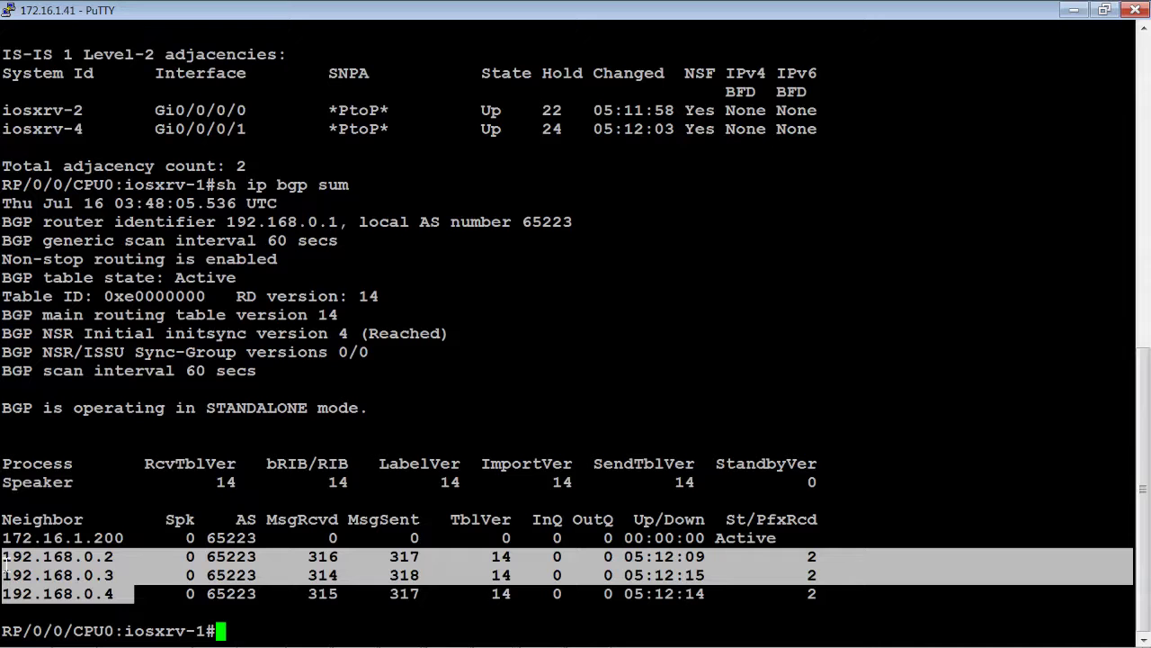
Highlight the still-Active 172.16.1.200 neighbour row, then leave a fresh prompt line
left_click_drag(20, 538, 153, 537)
left_click_drag(155, 537, 706, 537)
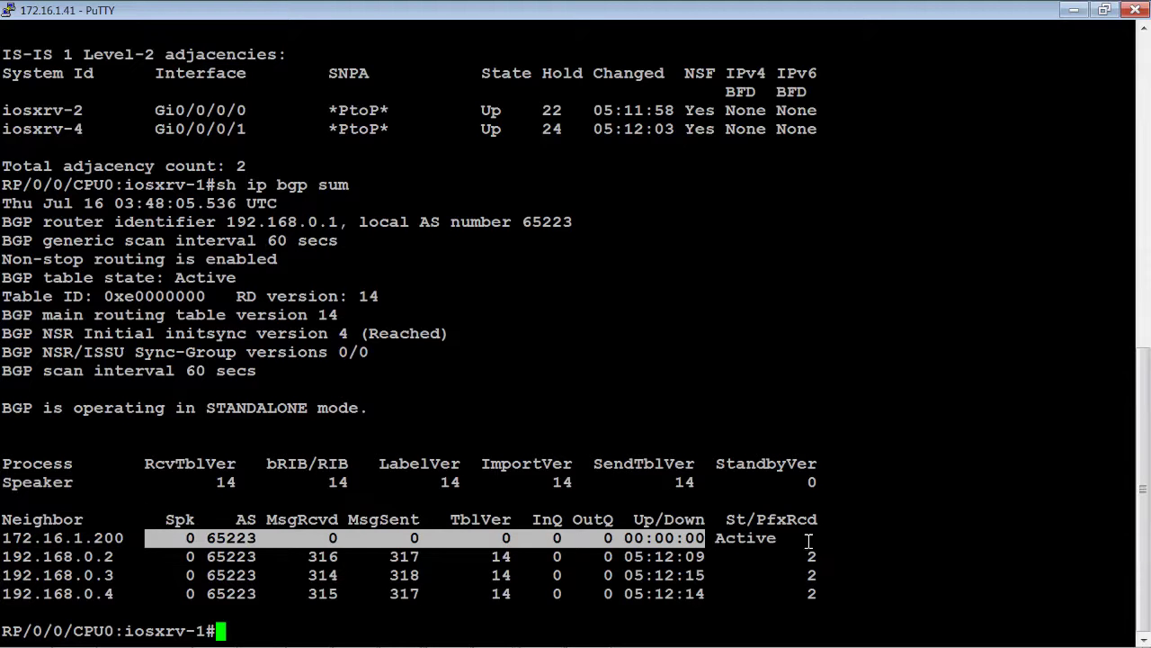
left_click_drag(808, 537, 2, 549)
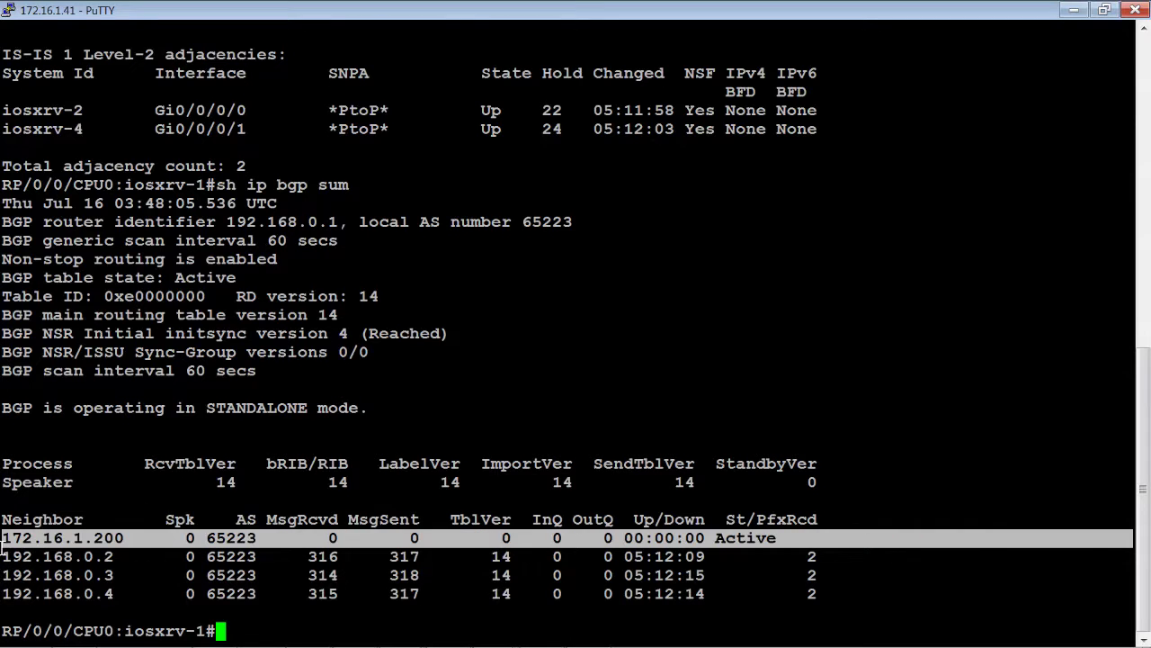
left_click(136, 573)
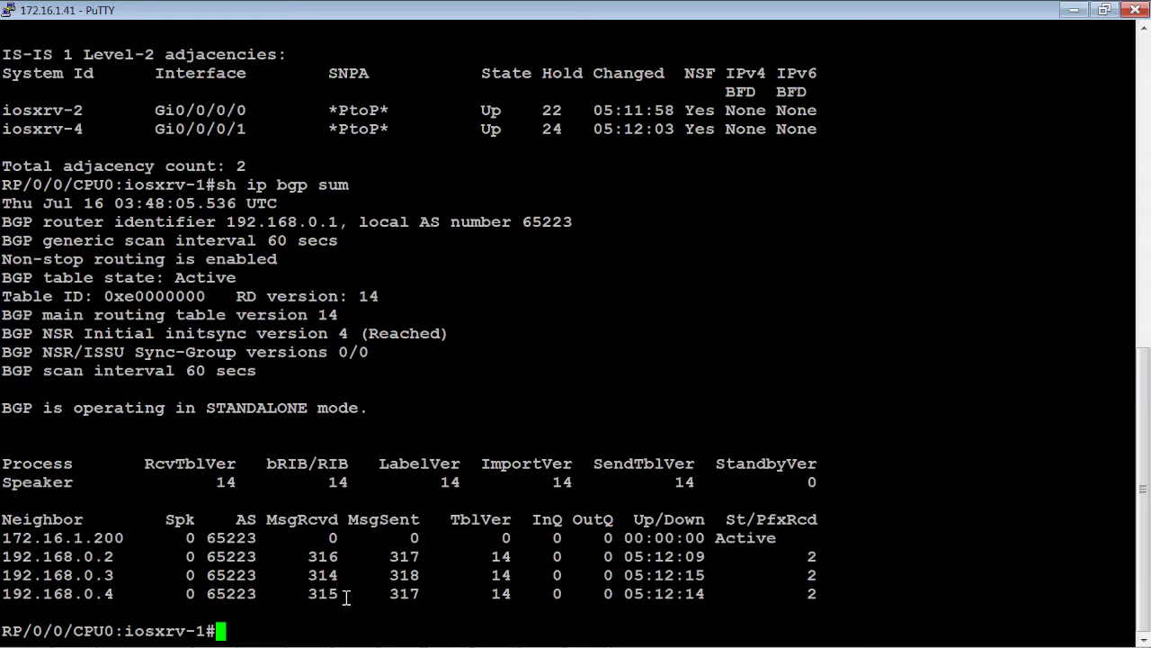
left_click(410, 621)
left_click(478, 545)
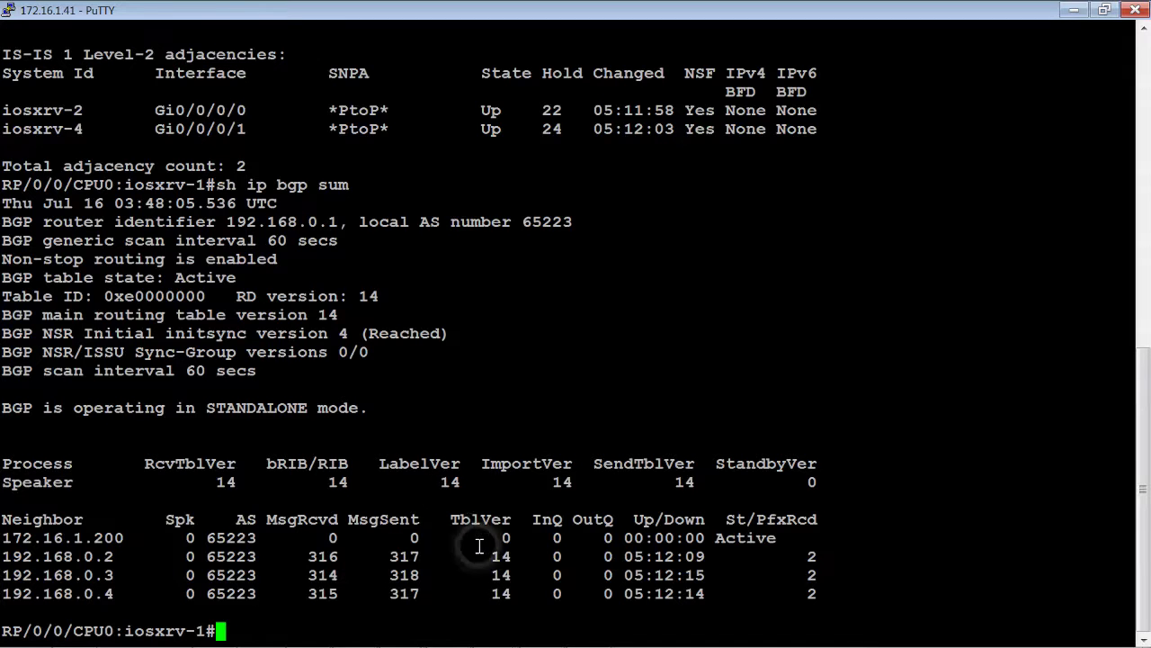
mouse_move(846, 644)
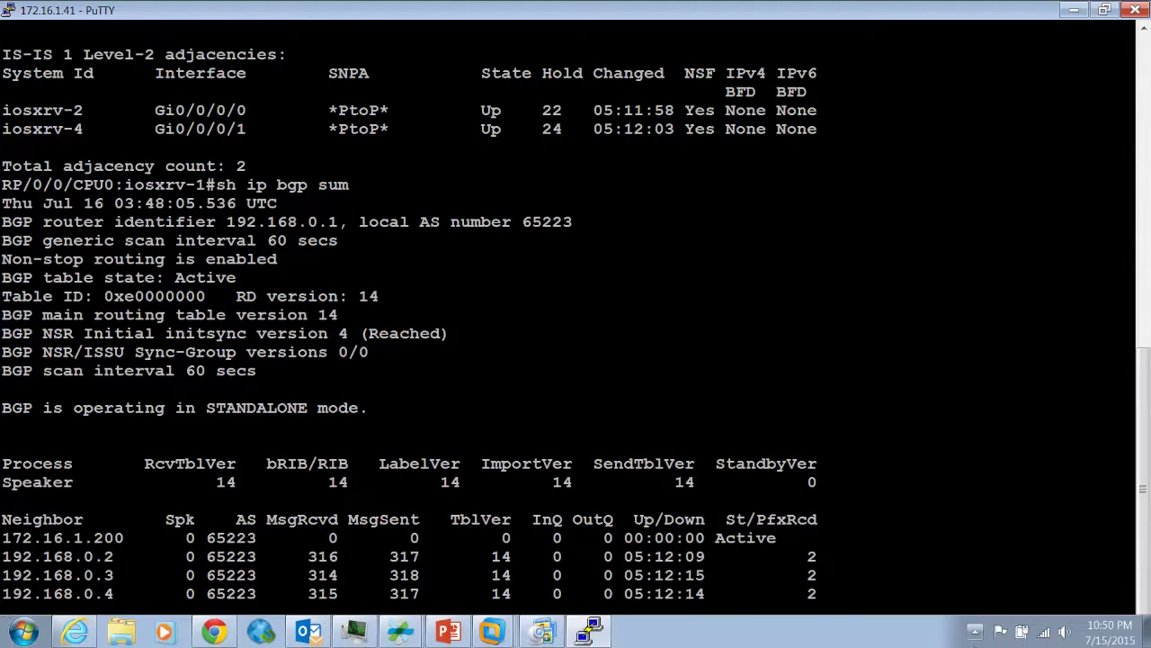
left_click(553, 411)
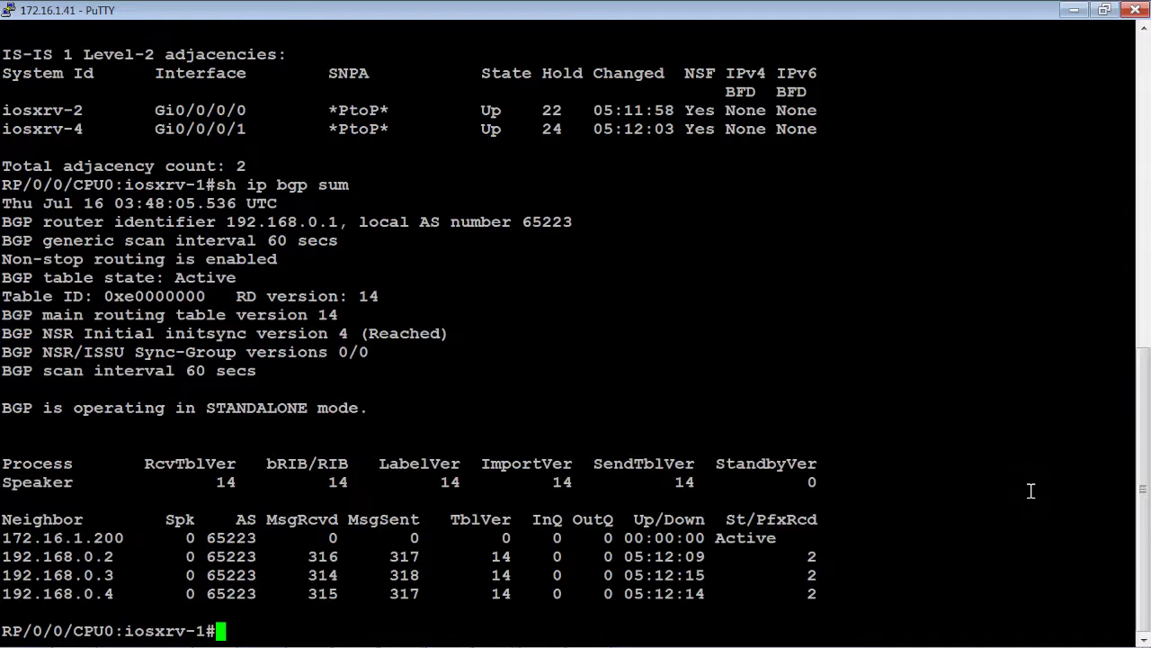
key("Return")
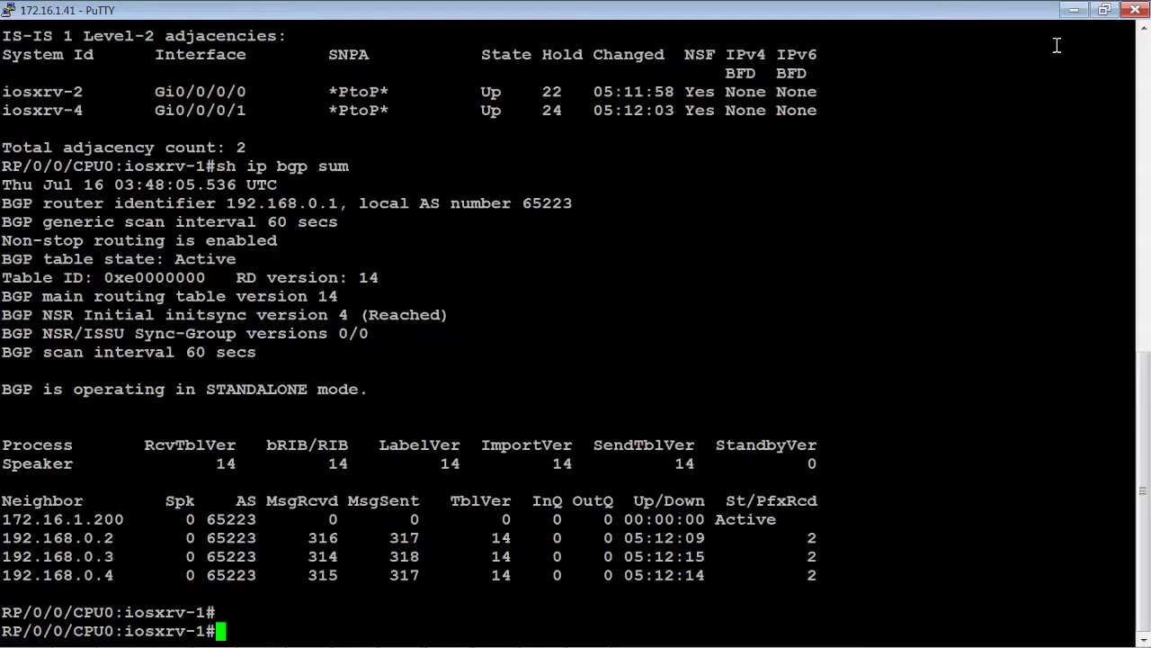
Minimize the iosxrv-1 terminal and open the saved iosxrv-2 PuTTY session
left_click(1075, 11)
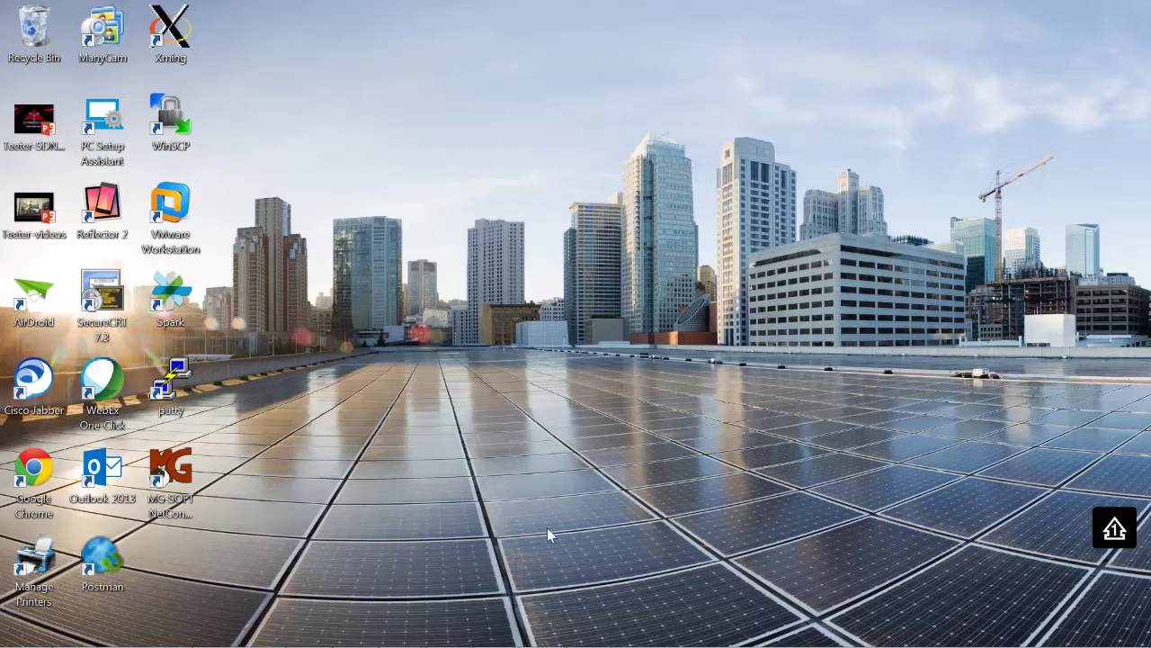
double_click(174, 392)
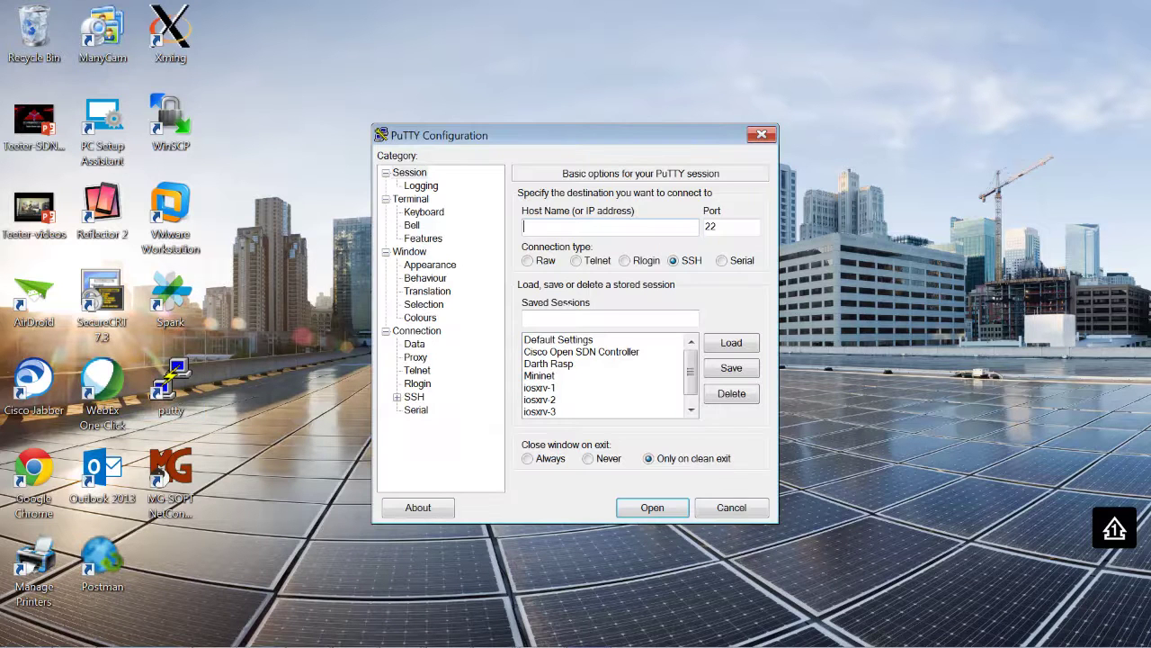
left_click(554, 401)
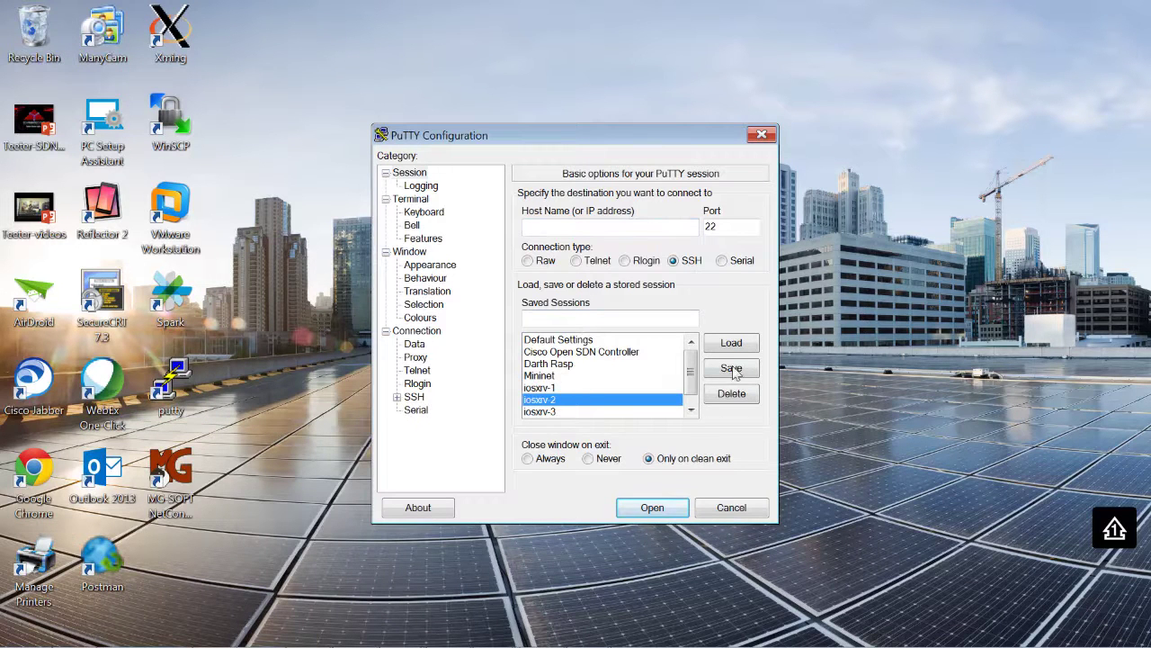
left_click(731, 342)
left_click(655, 507)
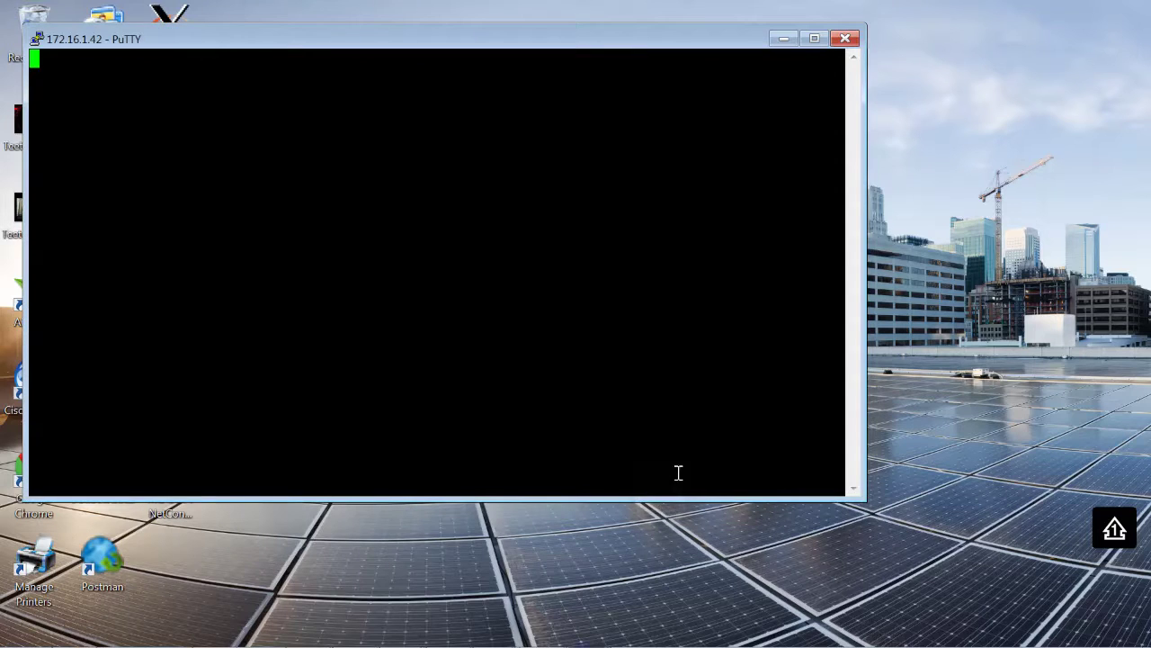
Maximize the iosxrv-2 terminal and log in with the lab credentials
left_click(815, 38)
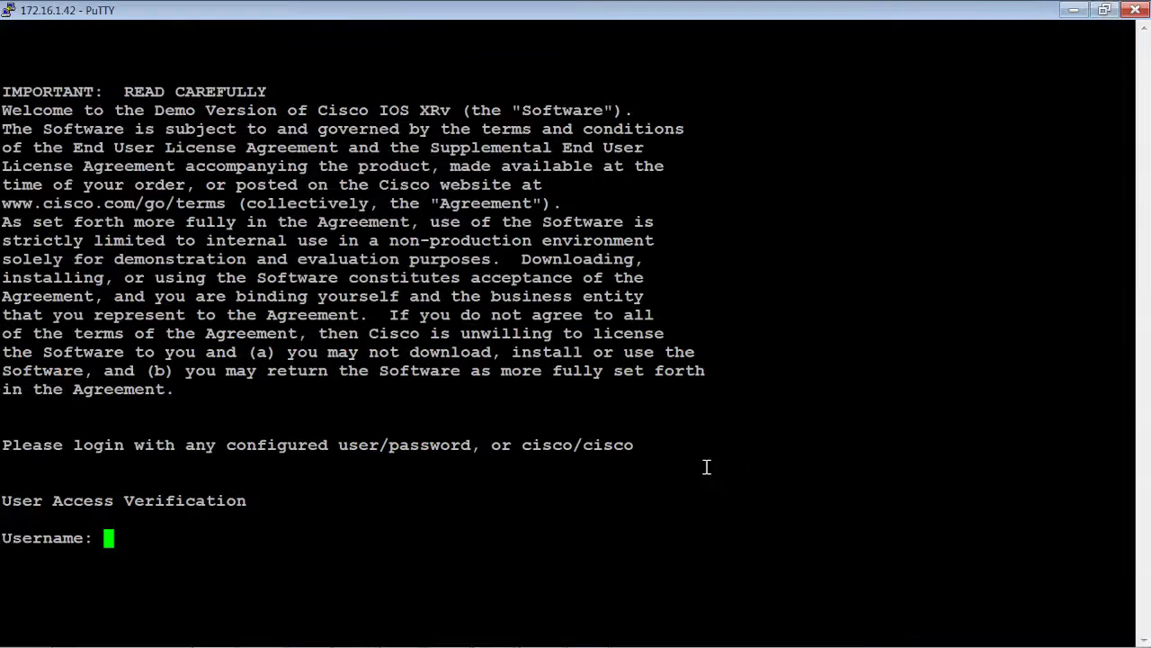
type("cisco")
key("Return")
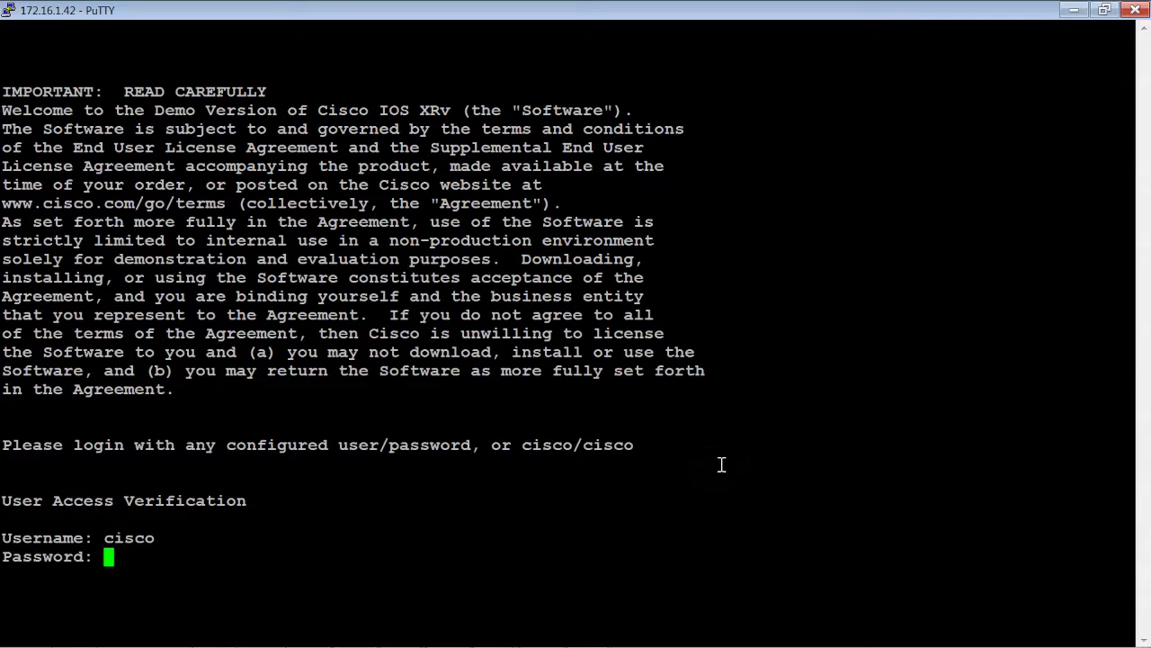
type("cisco")
key("Return")
key("Return")
key("Return")
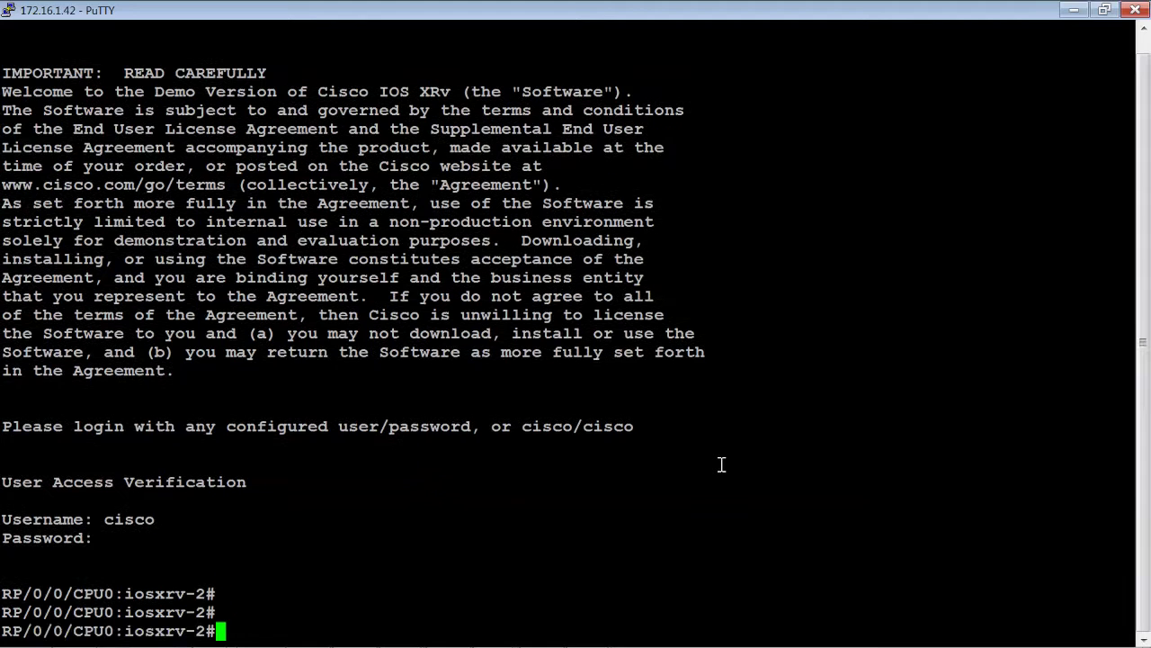
Check IS-IS adjacencies (iosxrv-1, iosxrv-3 Up) and run 'sh ip bgp sum'
type("sh isis adjacency")
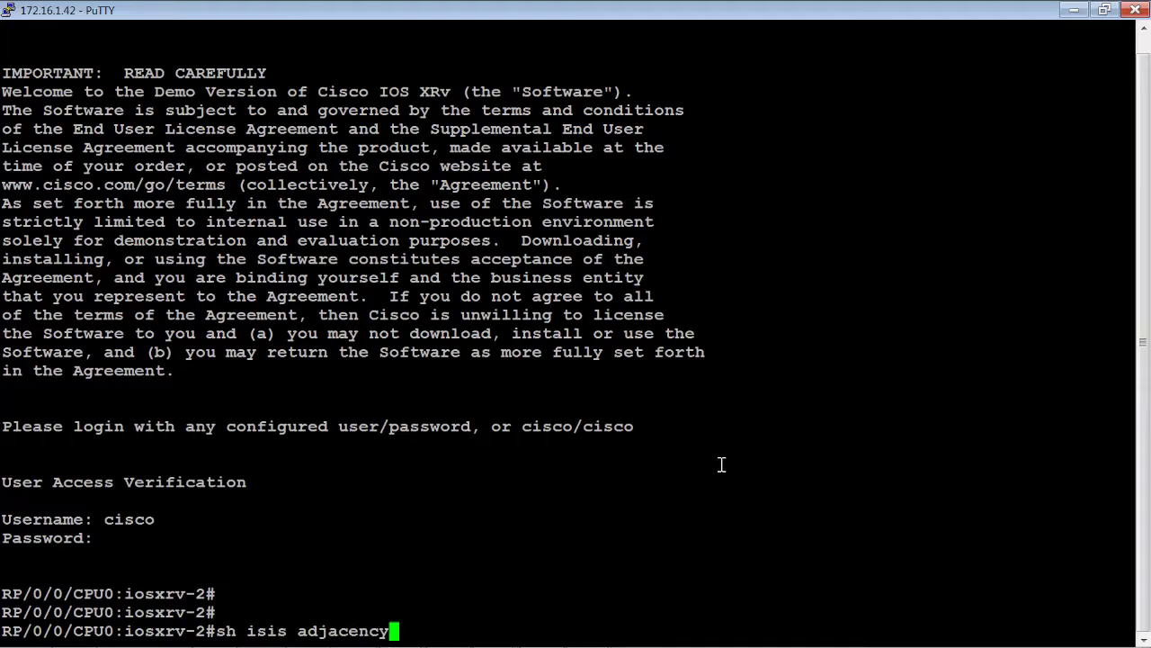
key("Return")
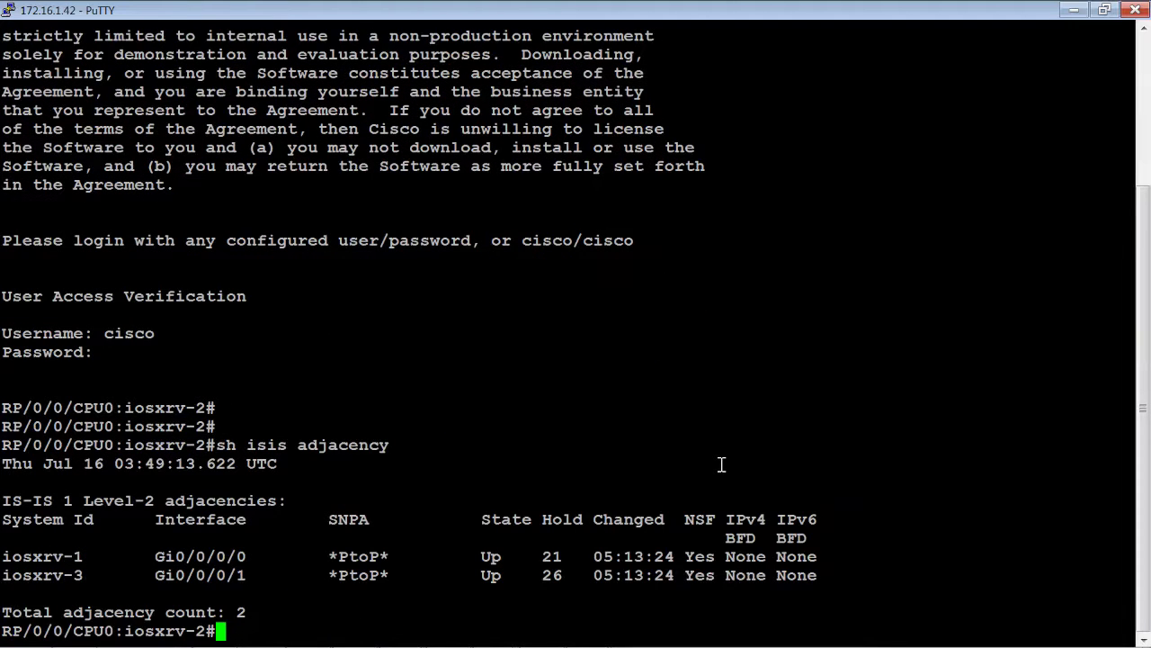
type("sh ip bgp sum")
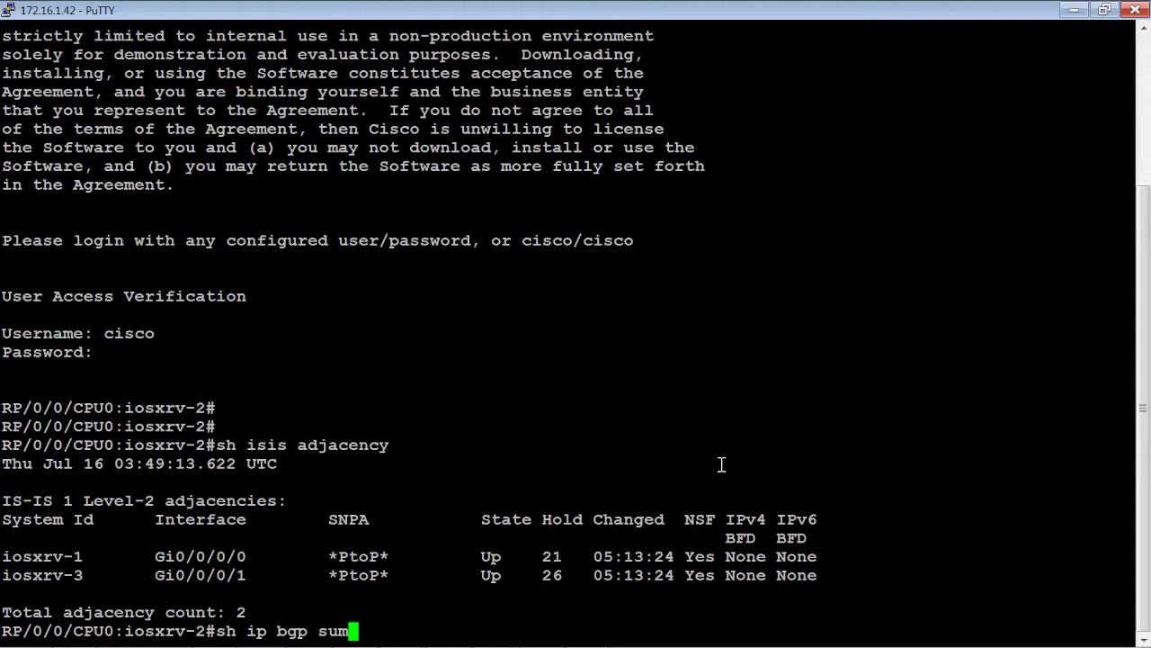
key("Return")
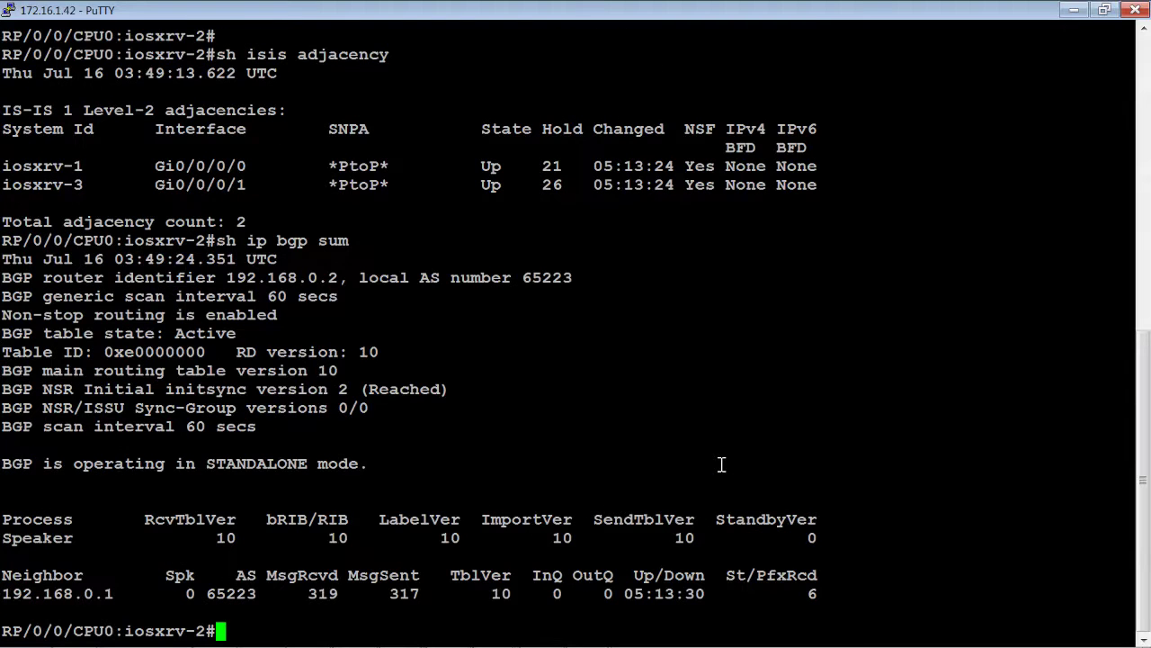
Point out neighbour 192.168.0.1's 6 received prefixes, then ping 192.168.0.3
left_click_drag(840, 594, 745, 594)
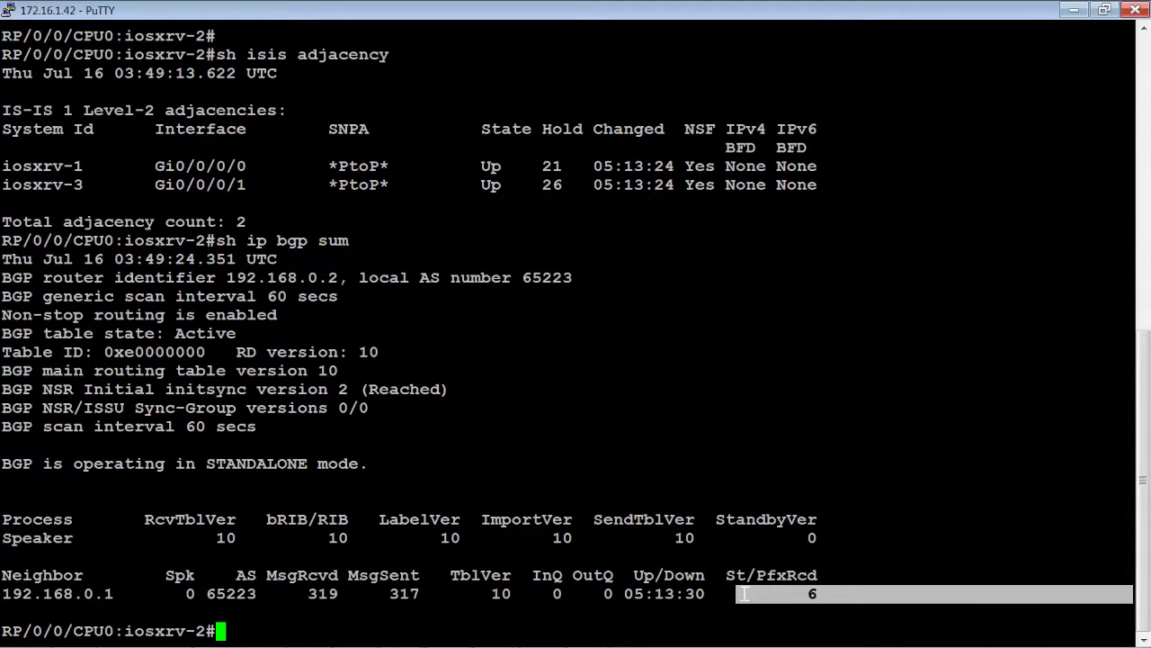
left_click(652, 558)
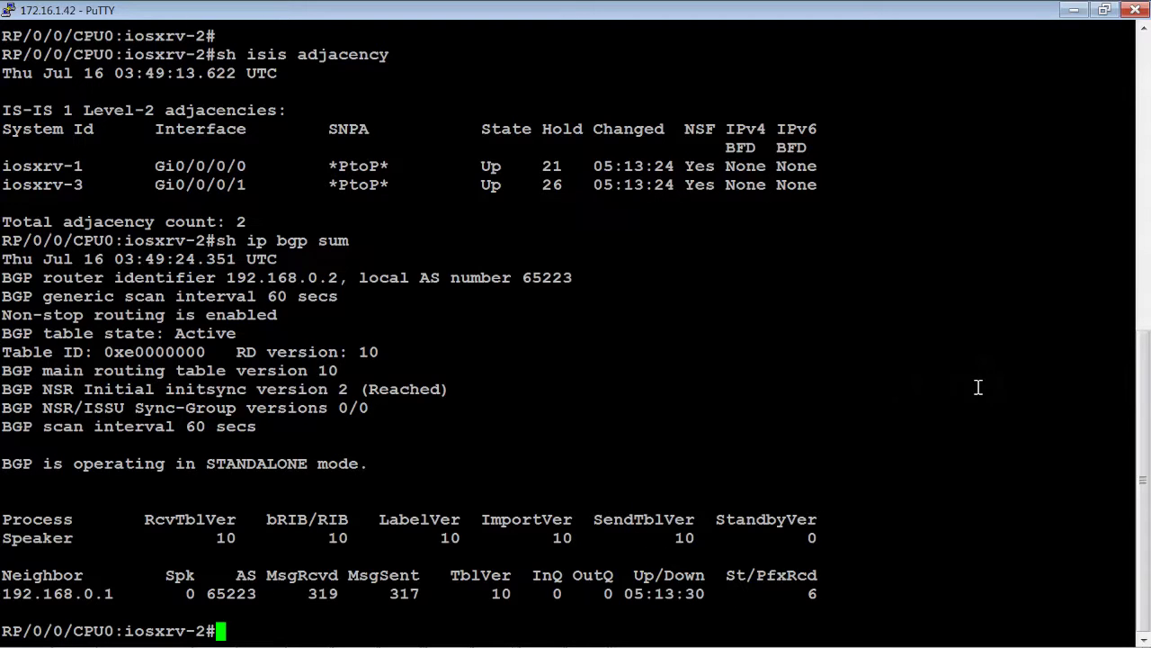
type("ping 192.1")
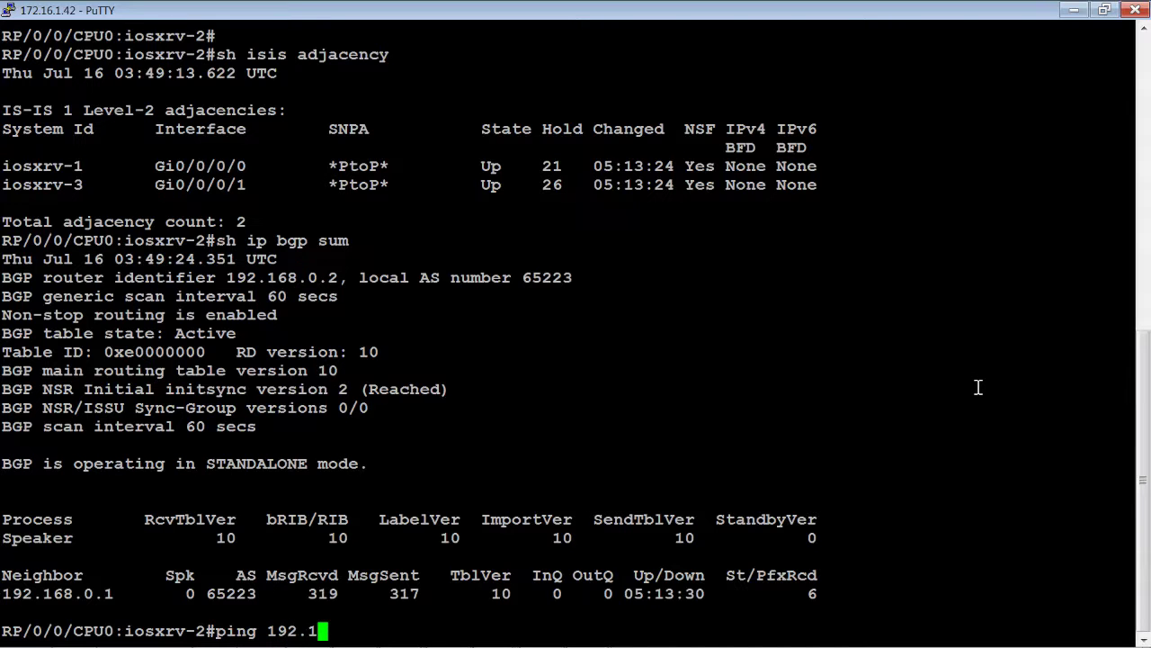
type("68.0.3")
key("Return")
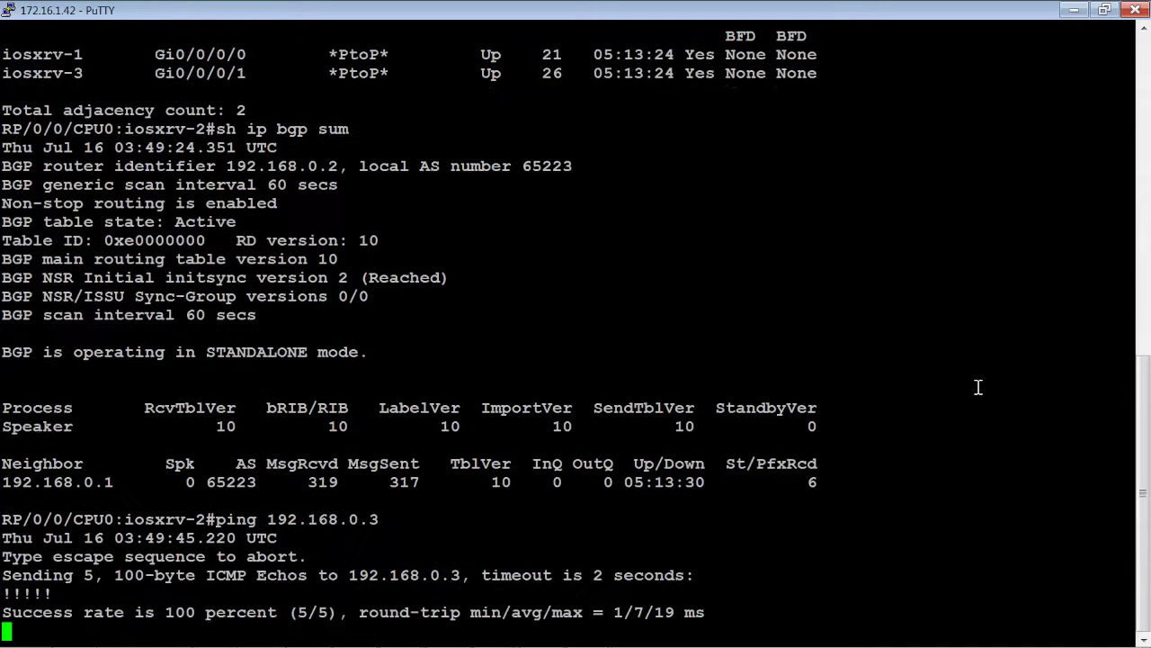
Ping 192.168.0.4 by editing the recalled command, then minimize the iosxrv-2 terminal
key("Up")
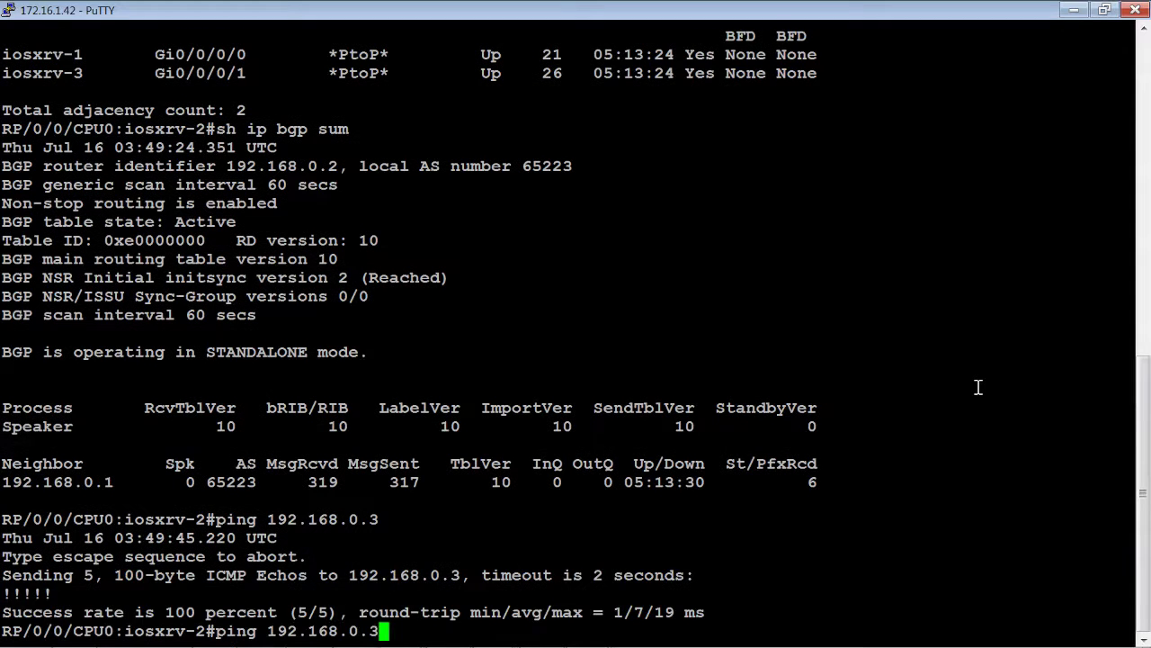
key("BackSpace")
type("4")
key("Return")
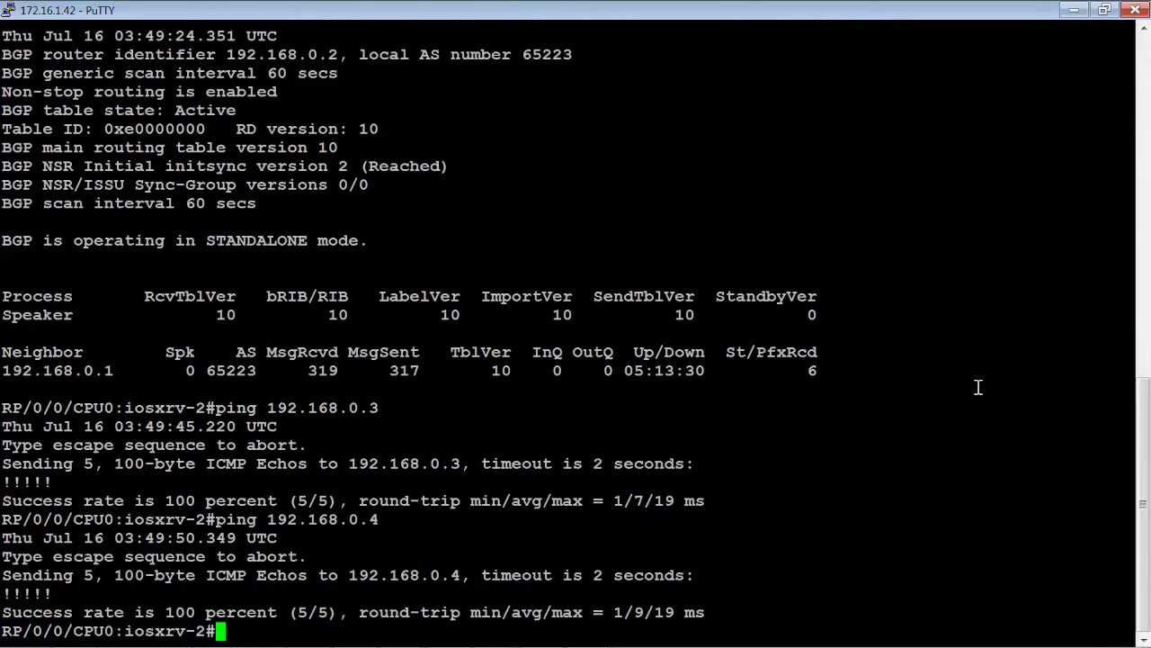
key("Return")
key("Return")
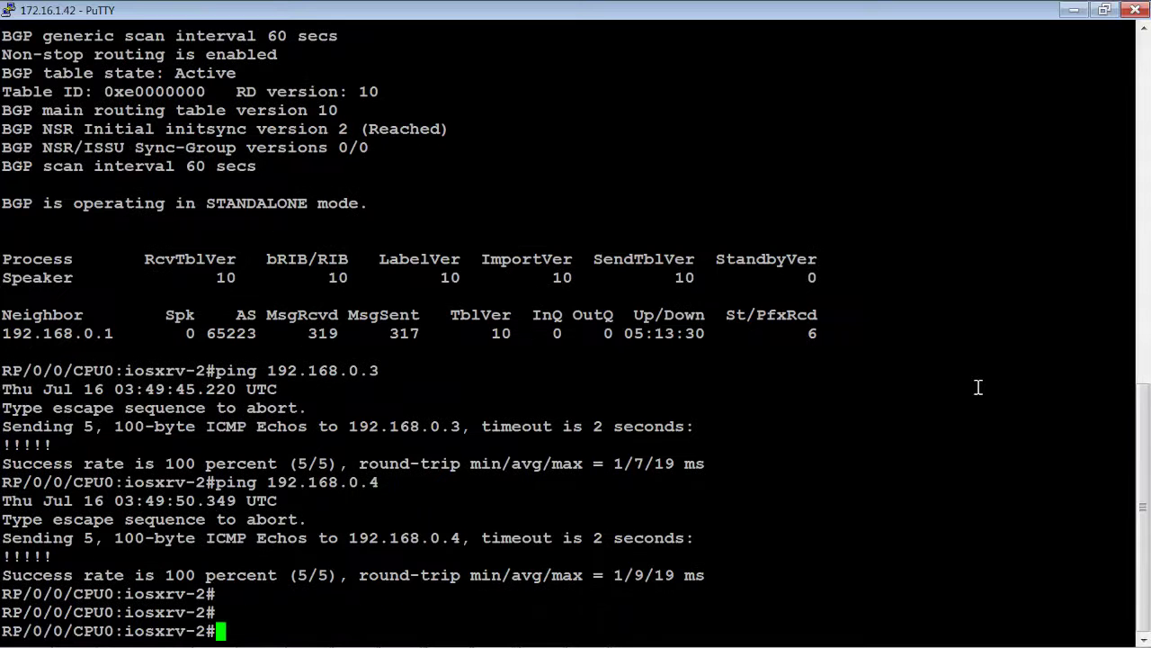
left_click(1075, 11)
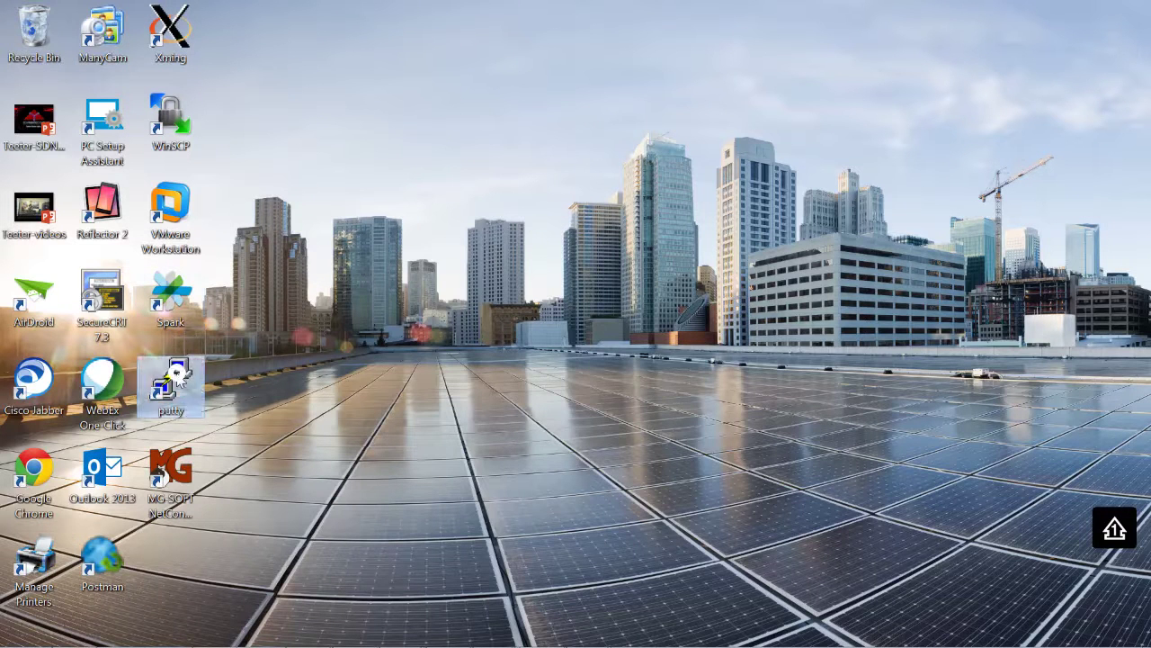
Open the saved iosxrv-3 PuTTY session
double_click(176, 373)
left_click(551, 411)
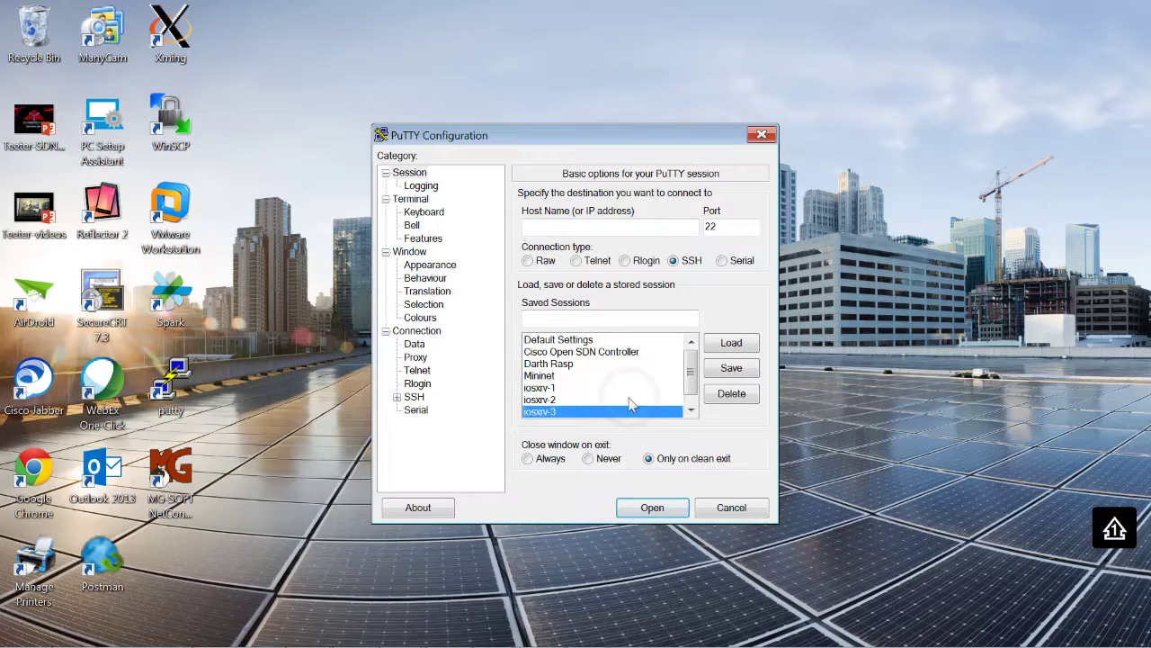
left_click(732, 342)
left_click(652, 507)
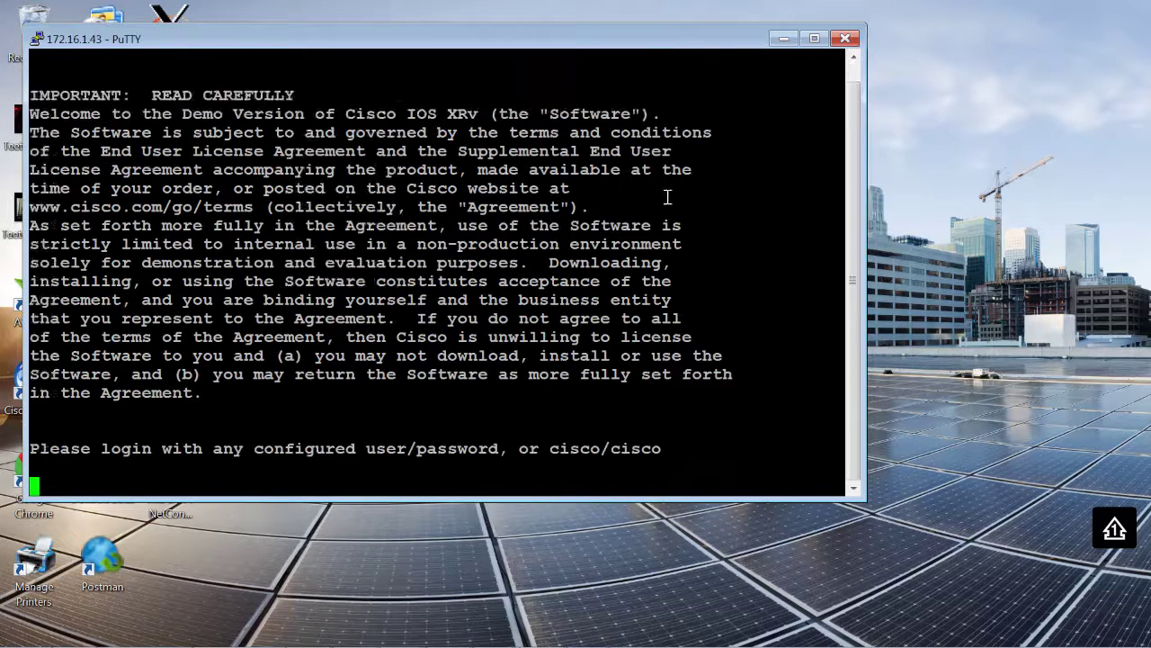
Maximize the terminal, log in to iosxrv-3, and show the IS-IS adjacencies
left_click(815, 39)
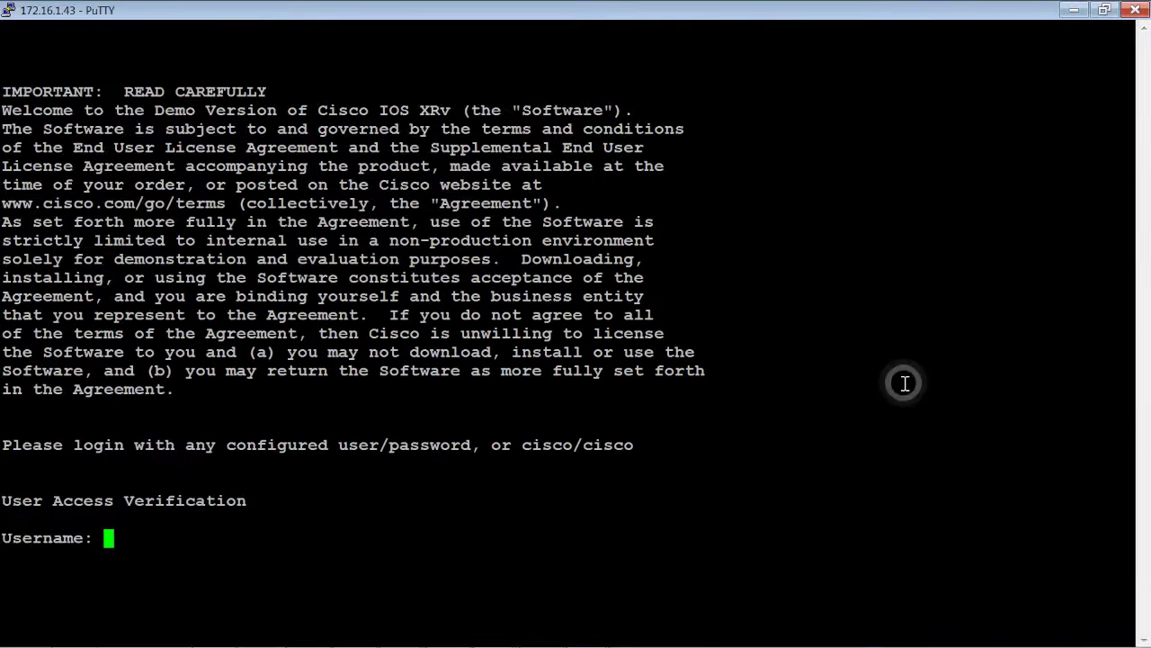
type("cisco")
key("Return")
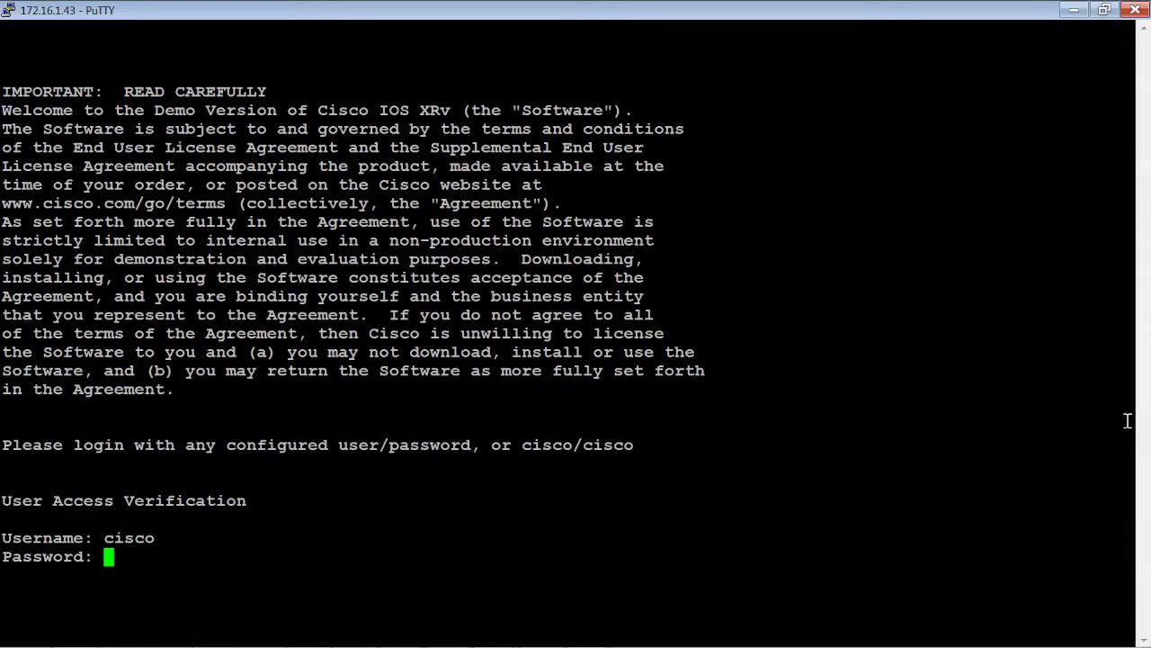
key("Return")
key("Return")
key("Return")
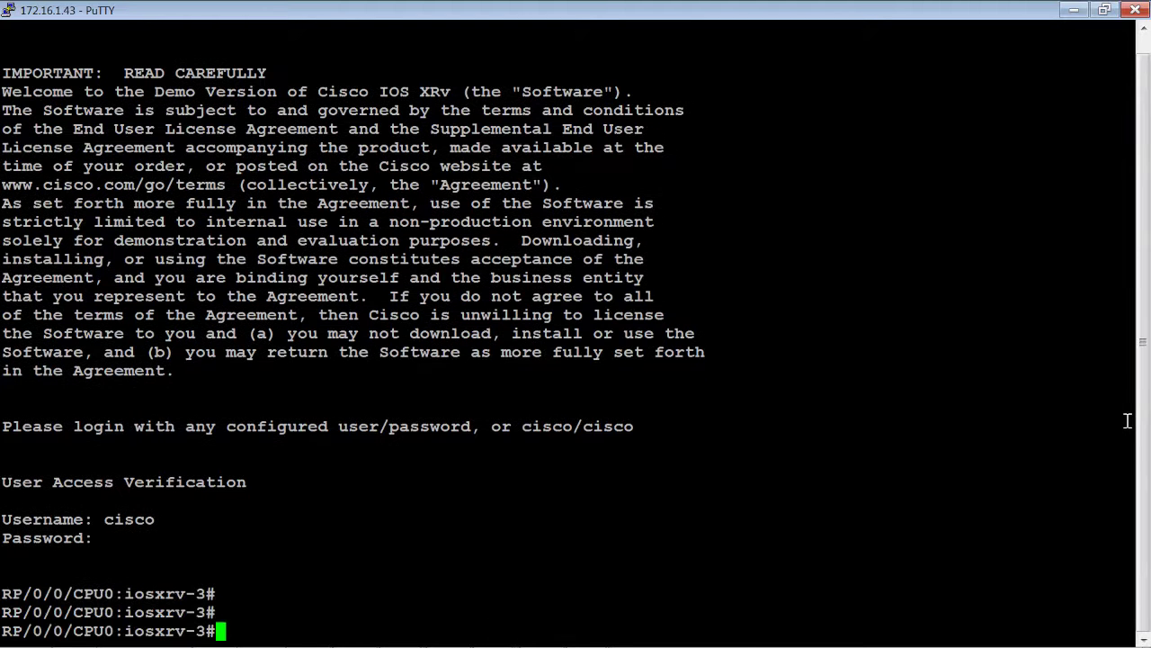
type("sh isis adjacency")
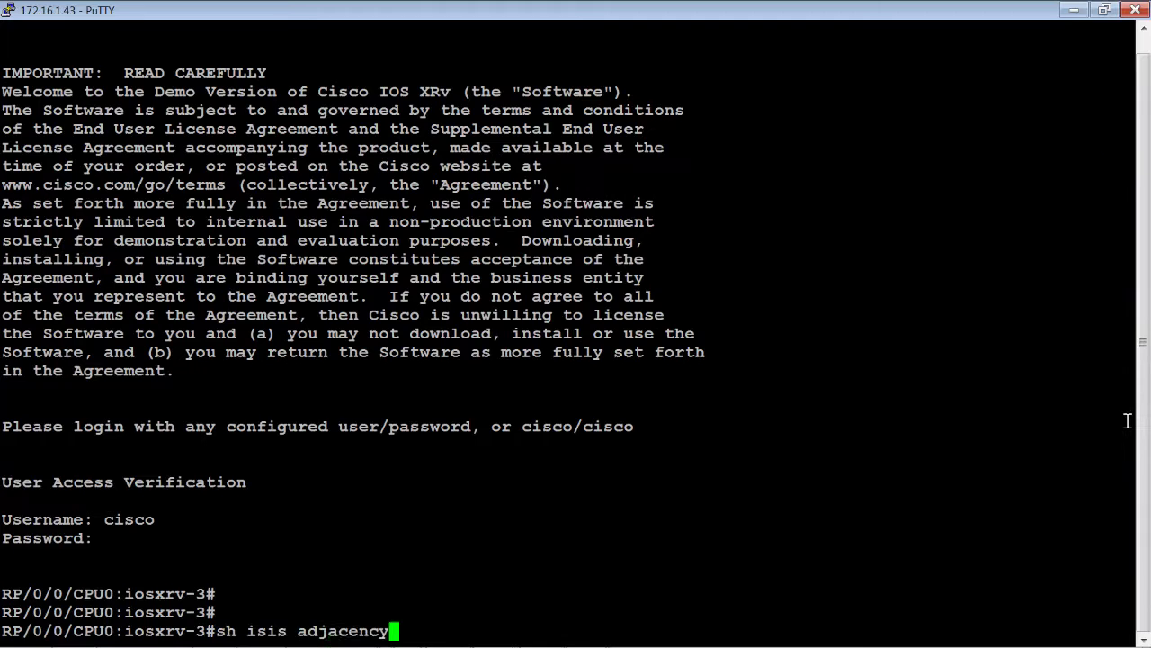
key("Return")
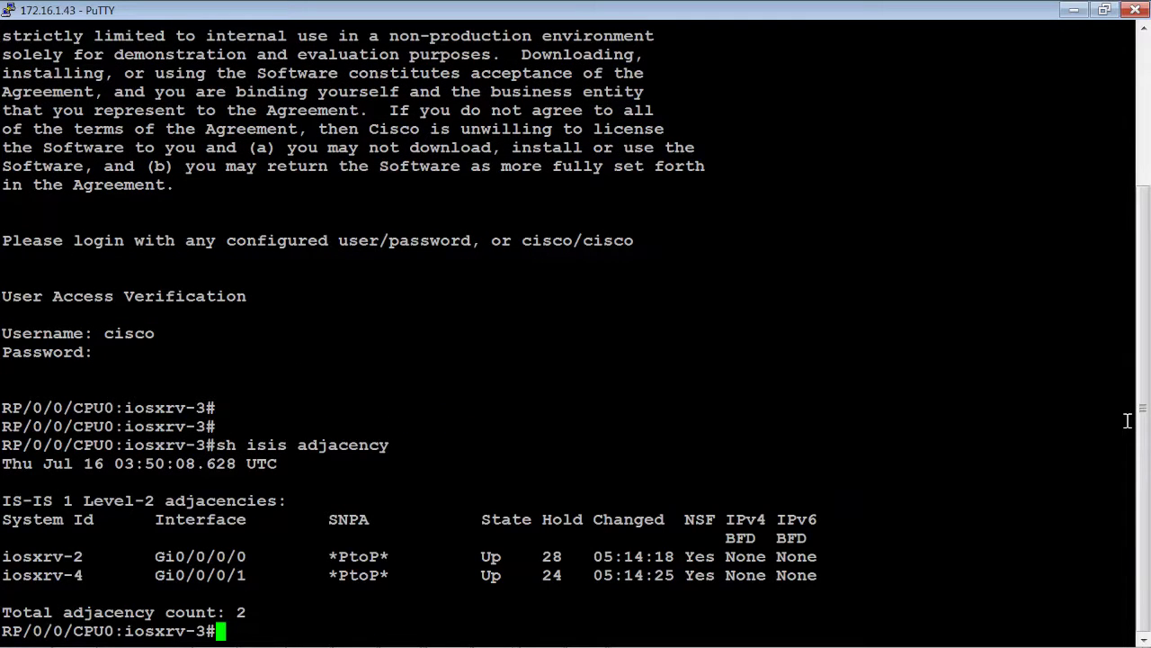
Run 'sh ip bgp sum' and highlight the 192.168.0.1 neighbour row
type("sh ip bgp s")
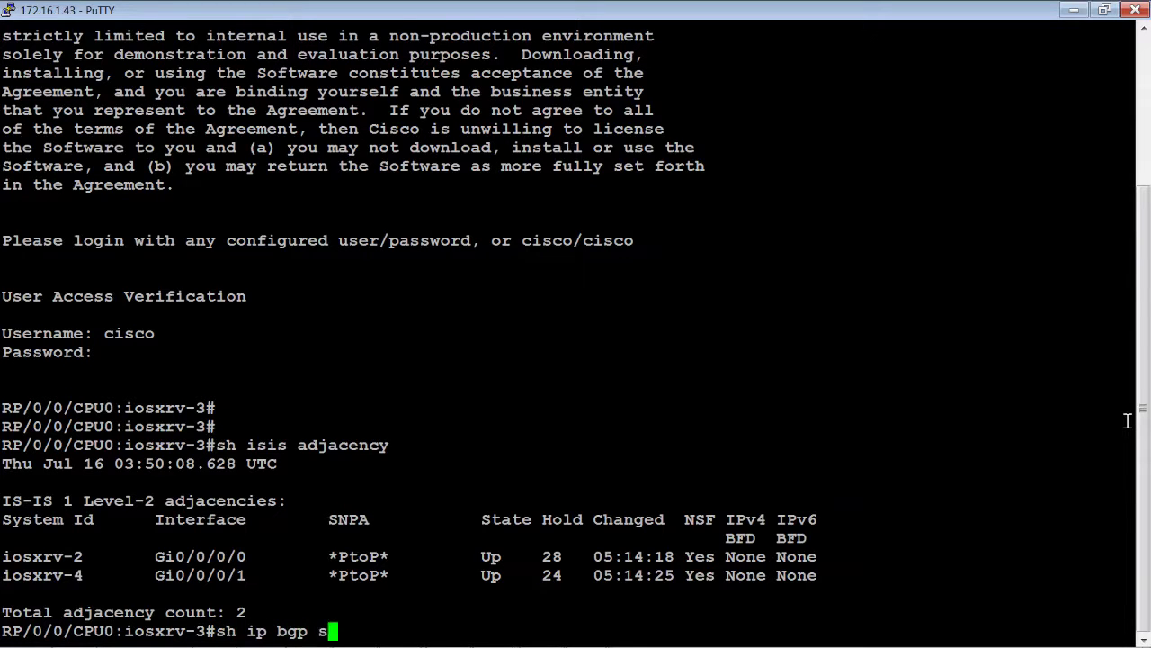
type("um")
key("Return")
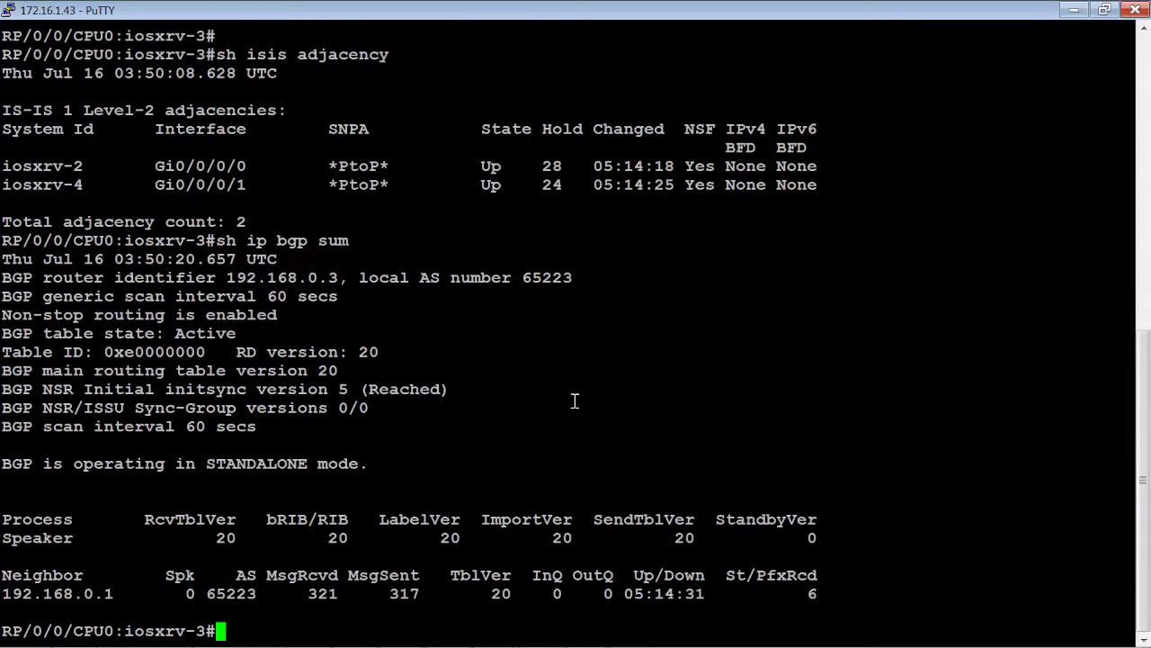
left_click_drag(75, 593, 114, 594)
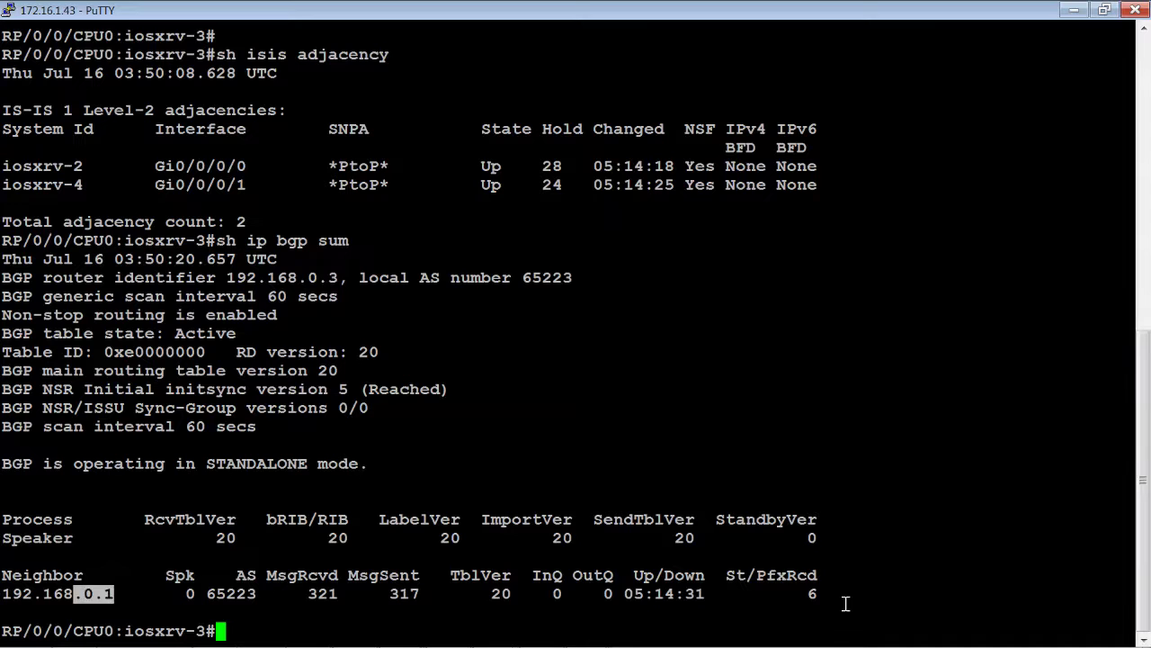
left_click_drag(846, 599, 512, 592)
left_click(564, 484)
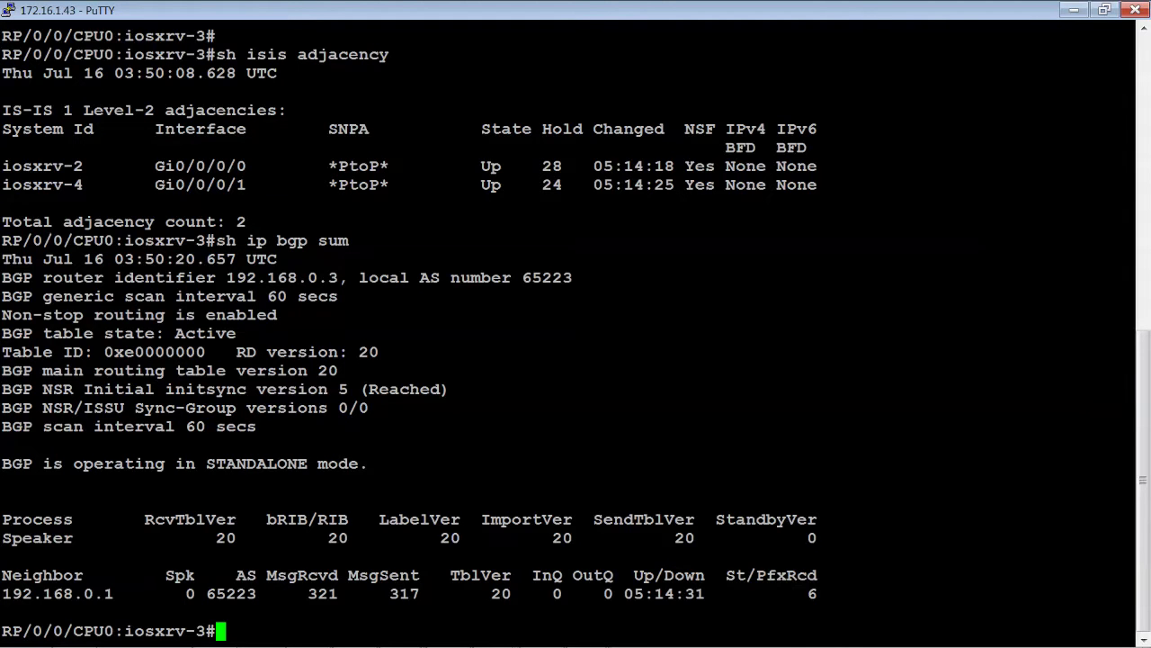
Ping 192.168.0.2 and 192.168.0.4 successfully, then minimize the iosxrv-3 terminal
type("ping 192.")
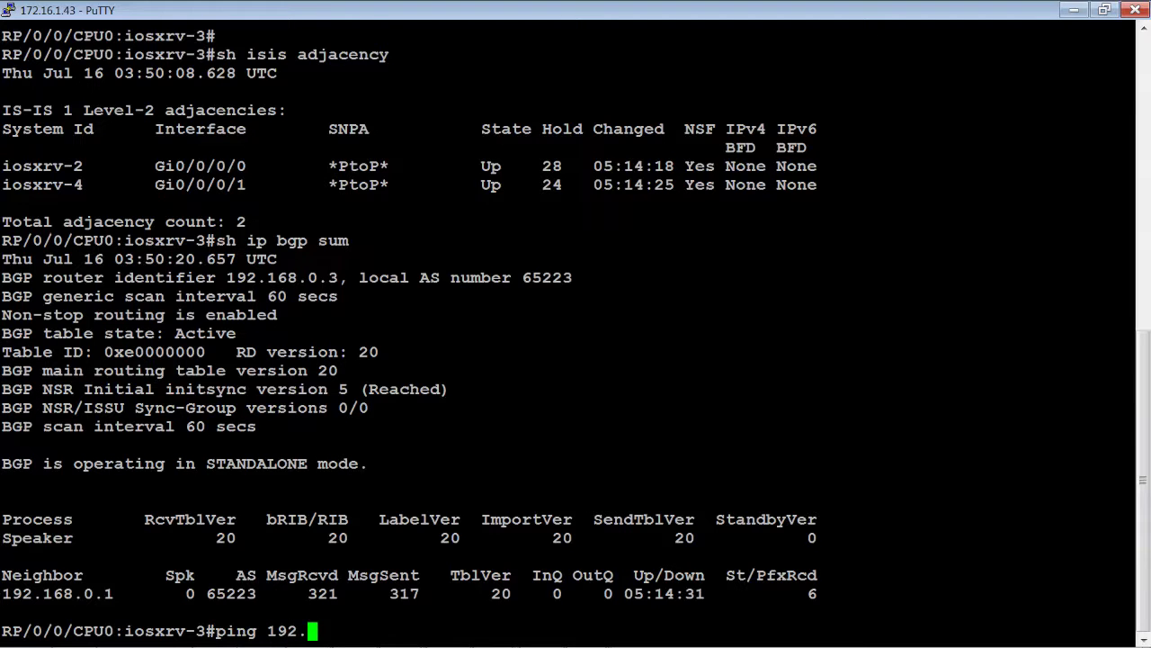
type("168.0.2")
key("Return")
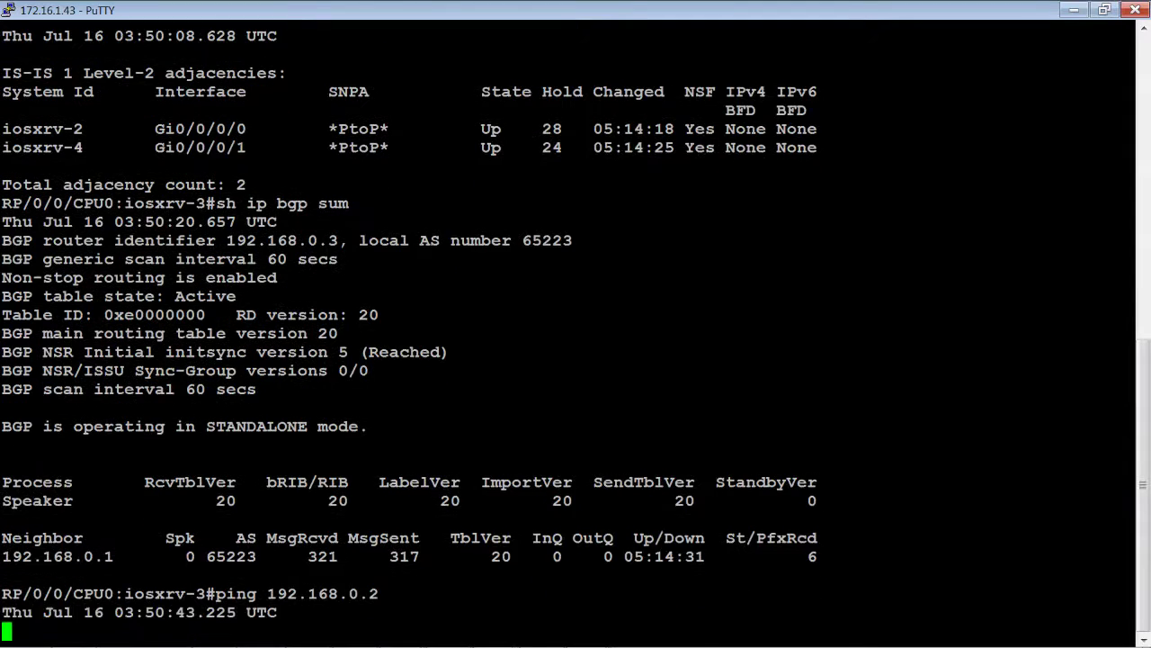
key("Up")
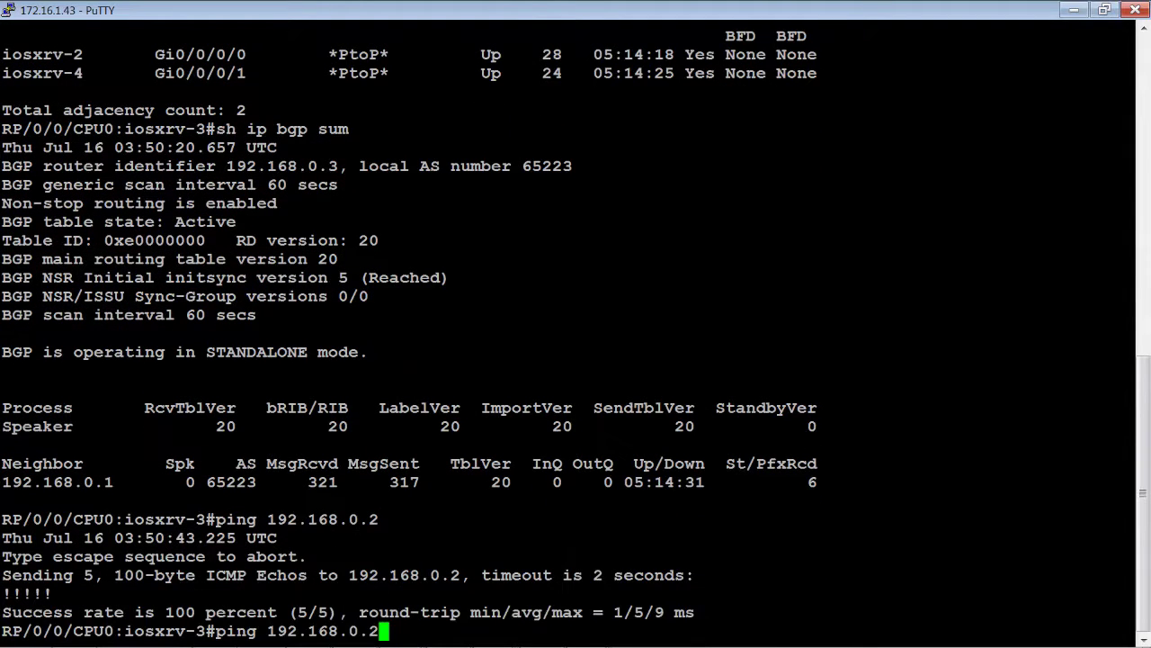
key("BackSpace")
type("4")
key("Return")
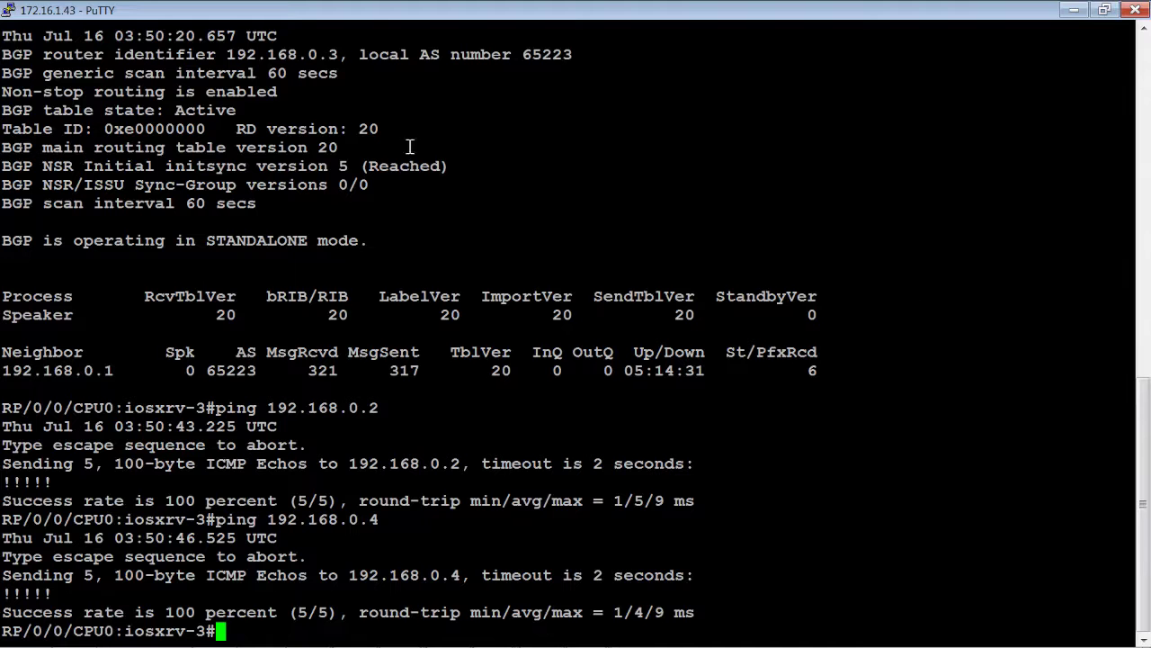
left_click(1074, 10)
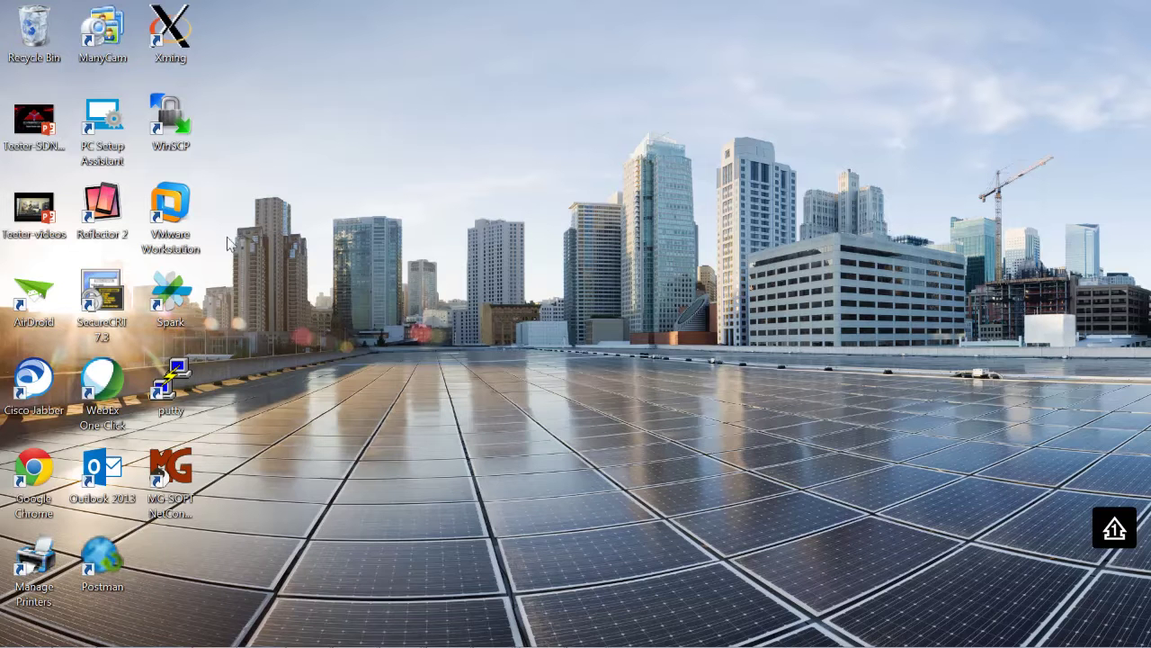
Open the saved iosxrv-4 PuTTY session
double_click(169, 371)
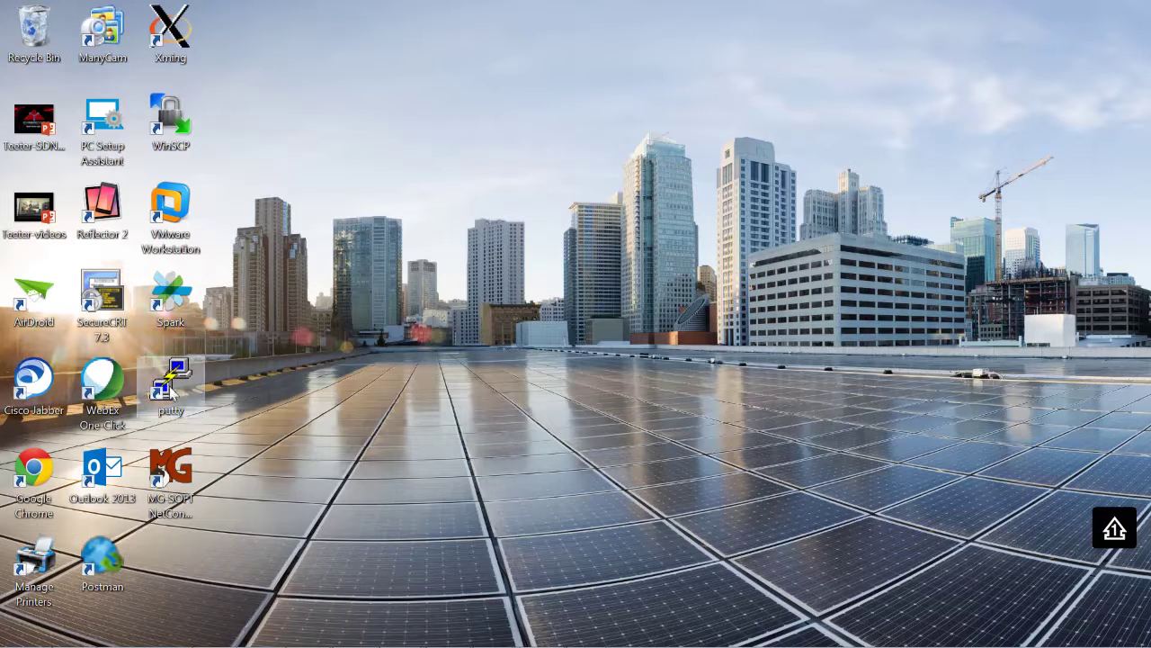
scroll(681, 382, "down", 1)
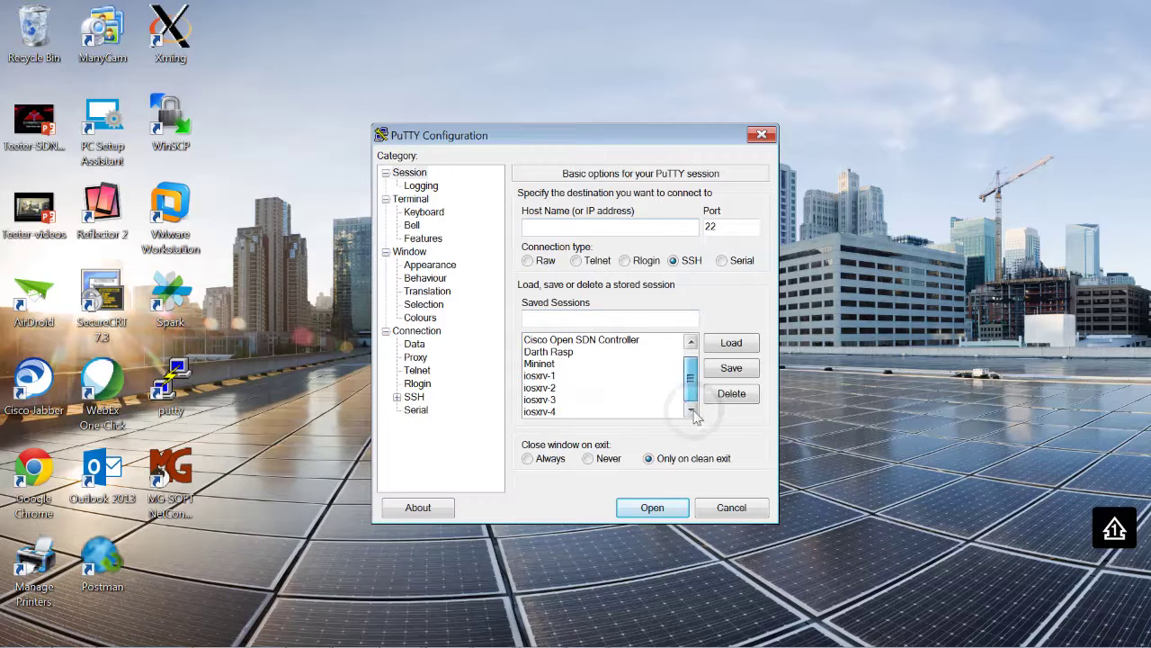
left_click(609, 411)
left_click(732, 343)
left_click(656, 508)
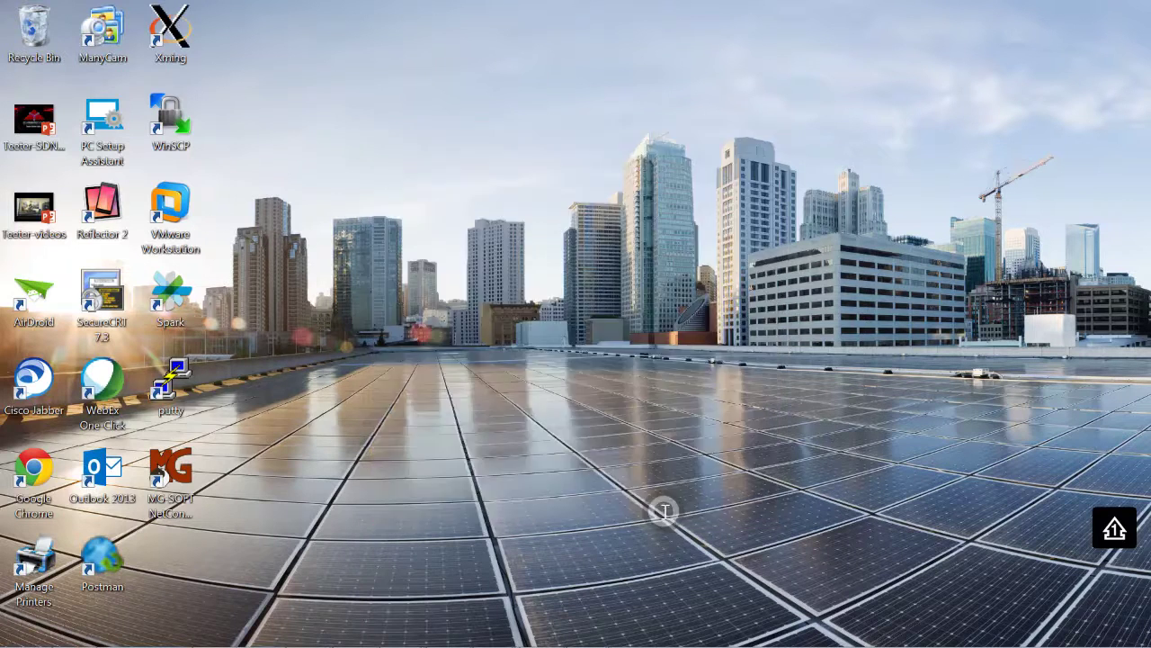
Maximize the iosxrv-4 terminal and log in with the lab credentials
left_click(837, 61)
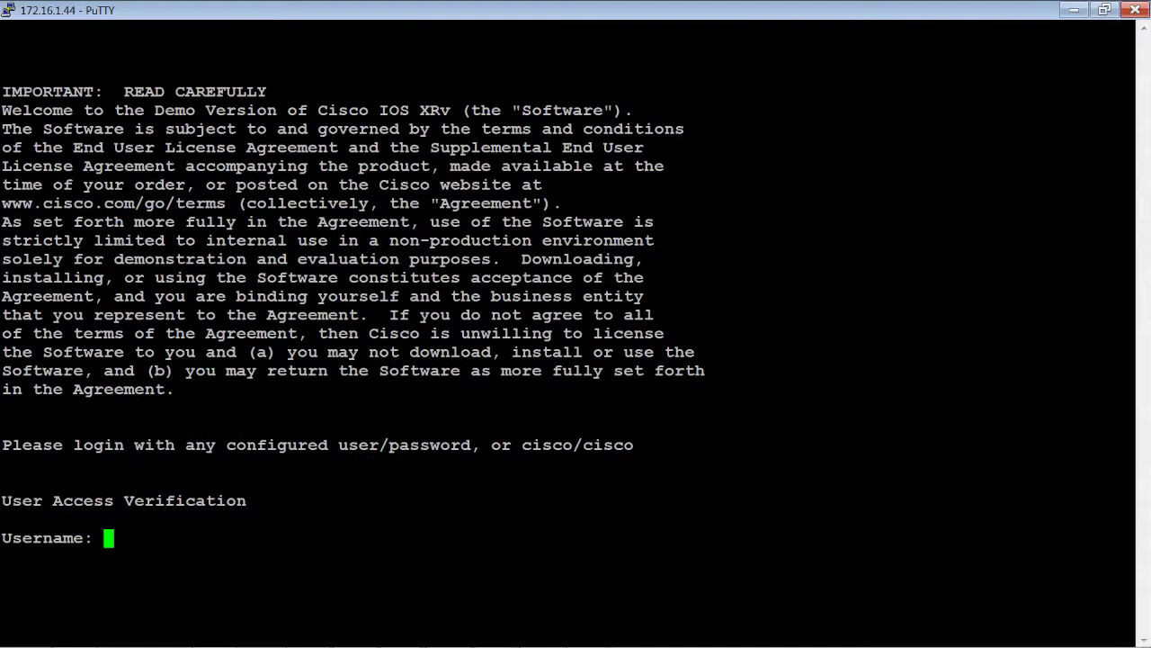
type("cisco")
key("Return")
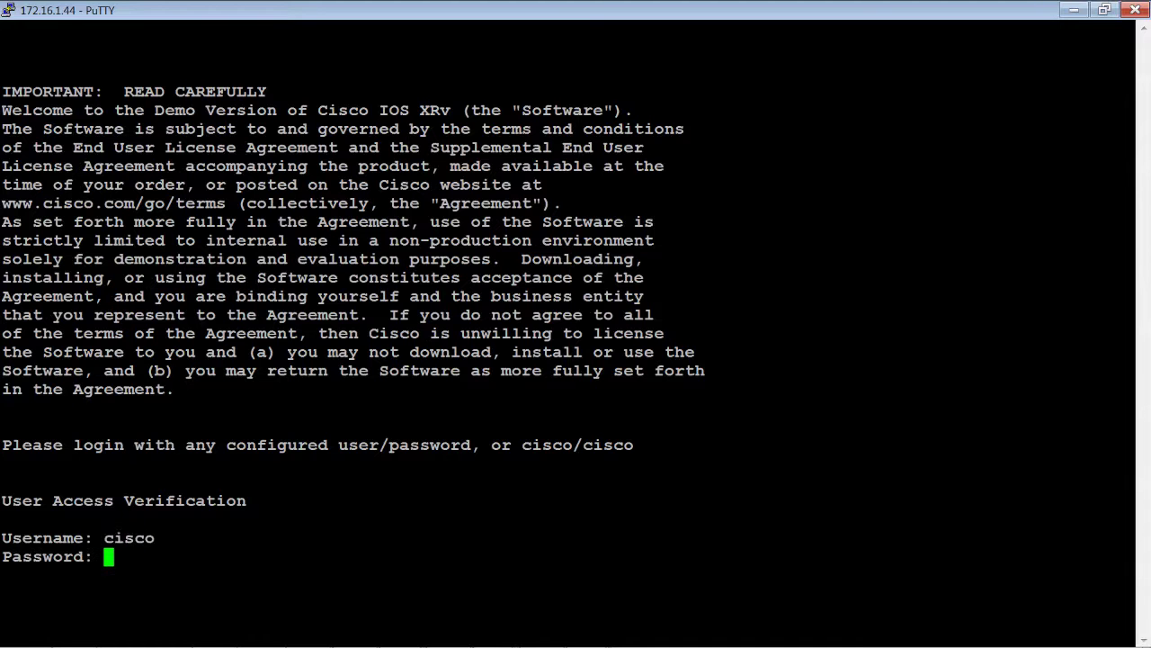
type("cisco")
key("Return")
key("Return")
key("Return")
Run 'sh isis adjacency' and 'sh ip bgp sum', showing peer 192.168.0.1 with 6 prefixes
type("s")
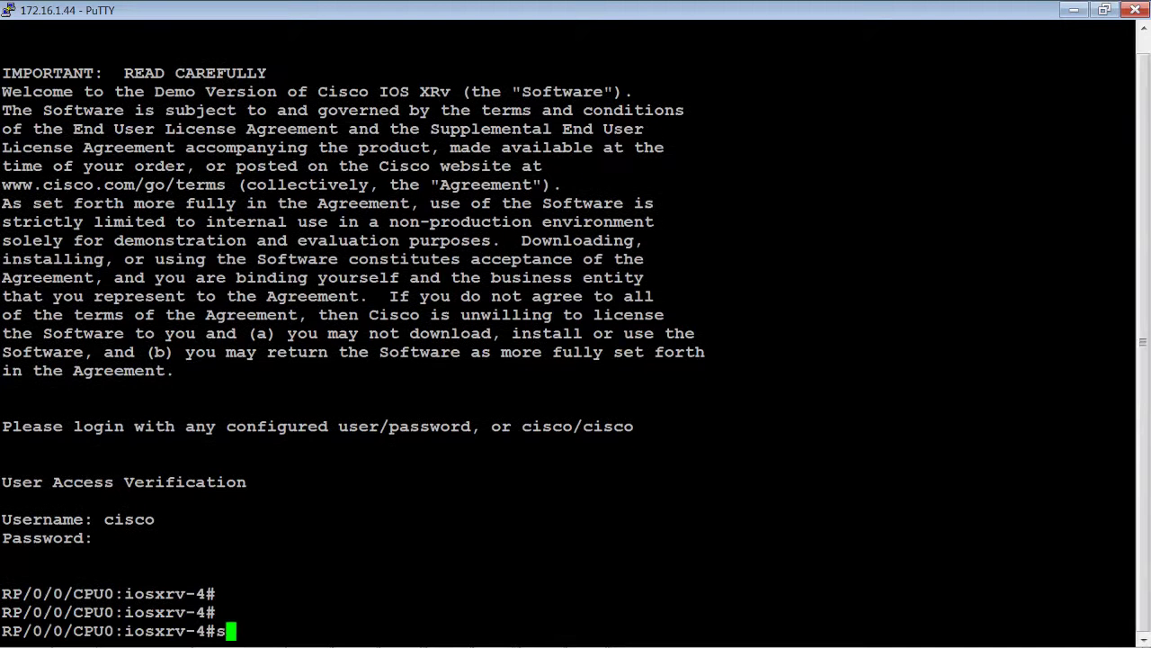
type("h isis adjacency")
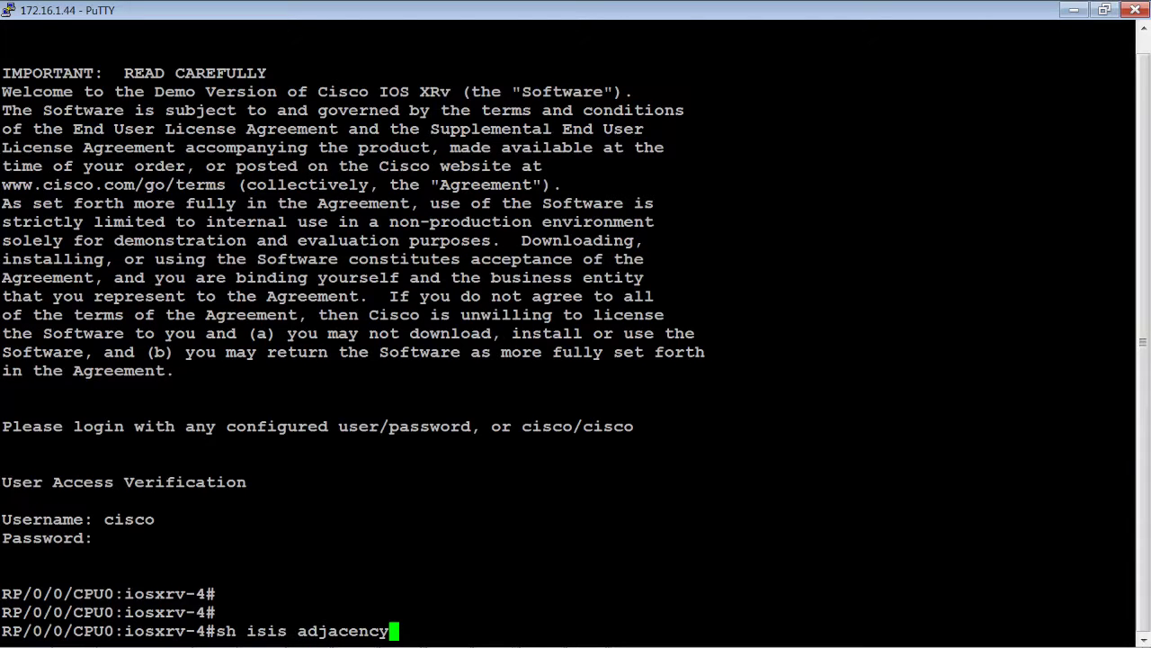
key("Return")
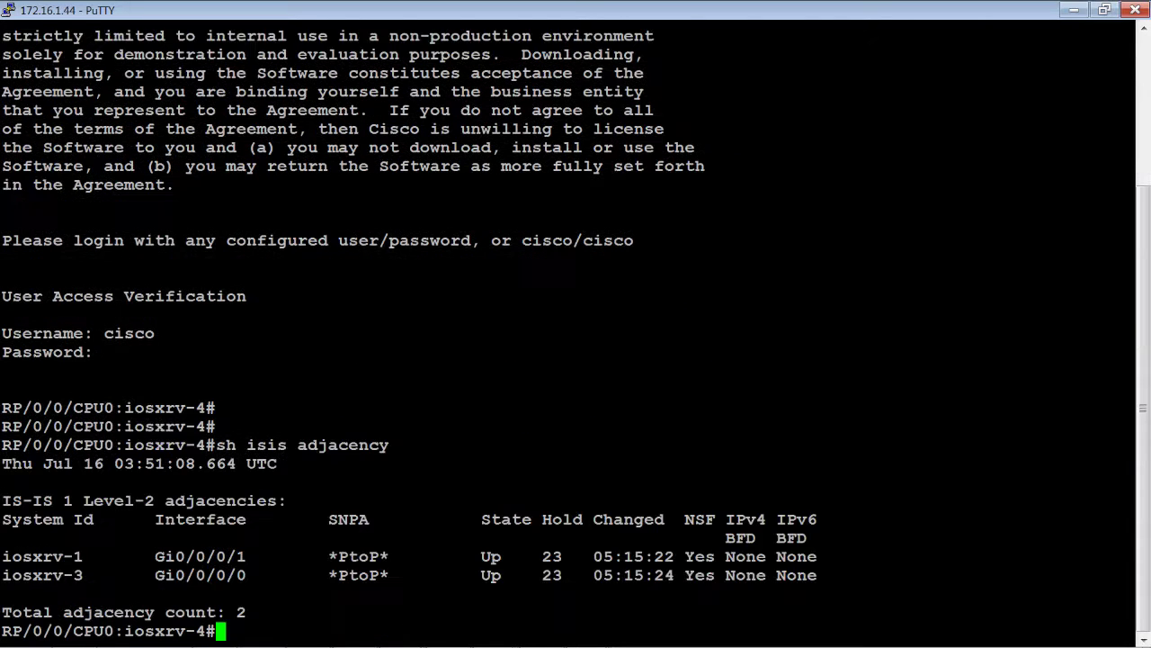
key("Return")
key("Return")
key("Return")
key("Return")
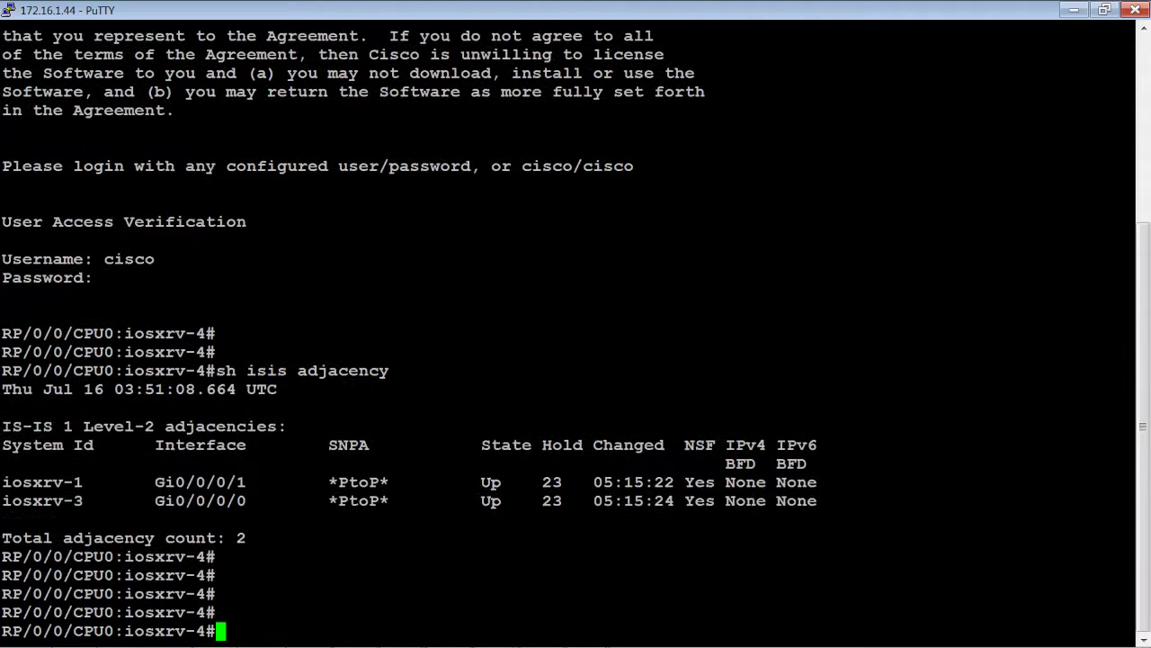
type("sh ip bgp ")
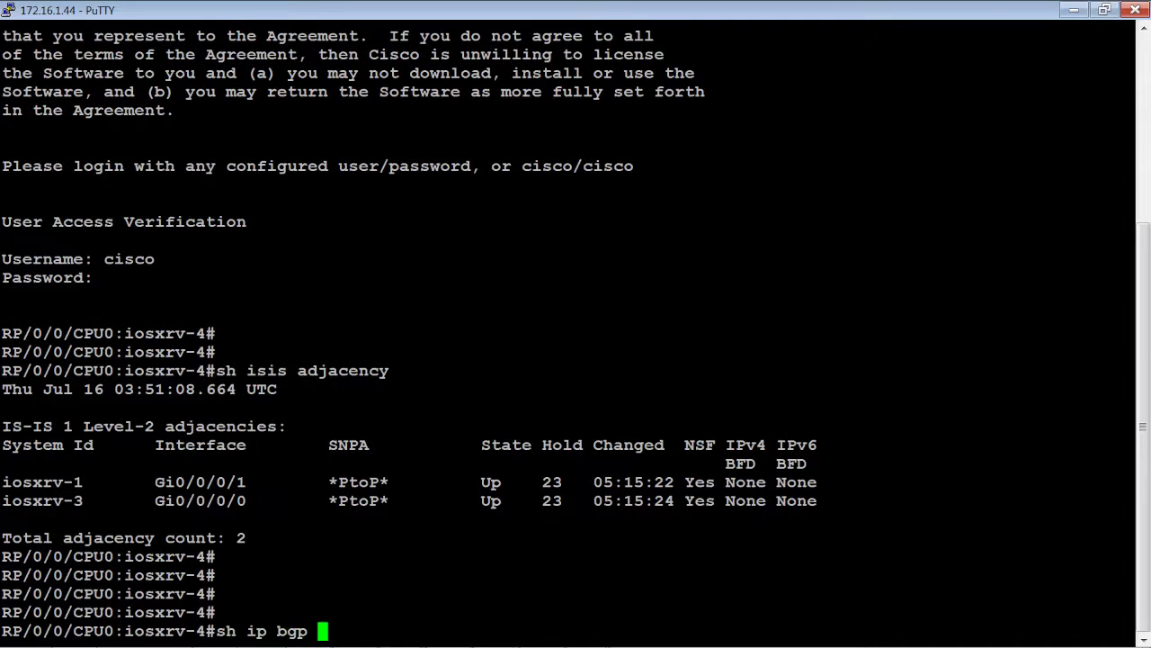
type("sum")
key("Return")
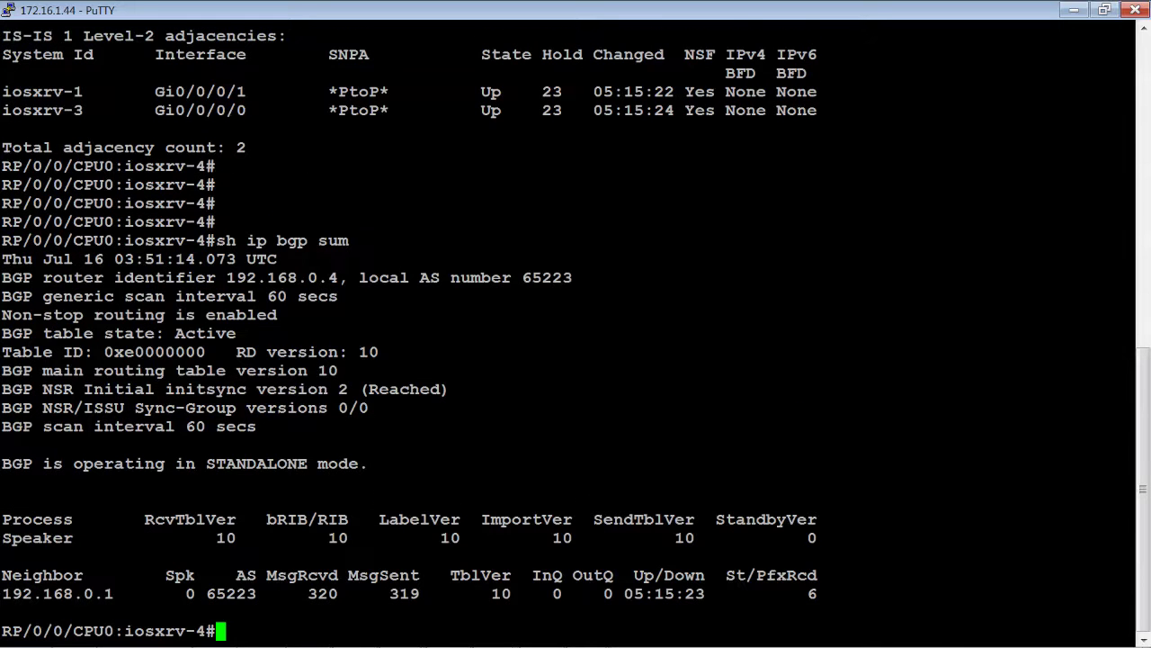
key("Return")
key("Return")
key("Return")
Ping 192.168.0.2 and 192.168.0.3 with 5/5 success, then minimize the terminal
type("ping ")
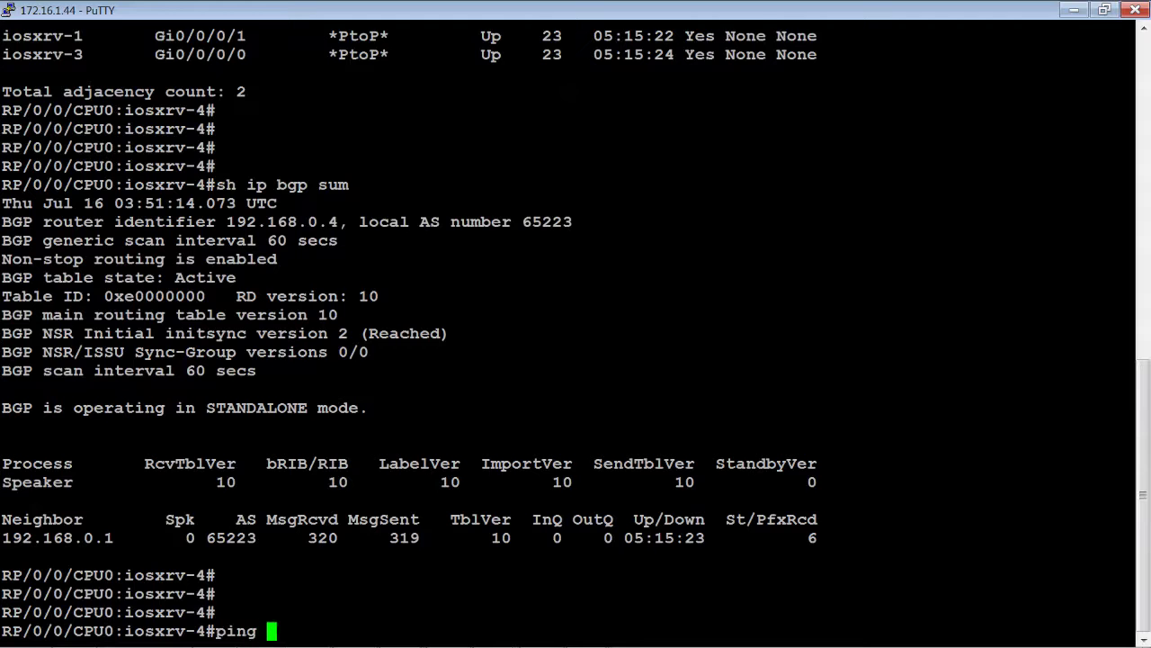
type("192.168")
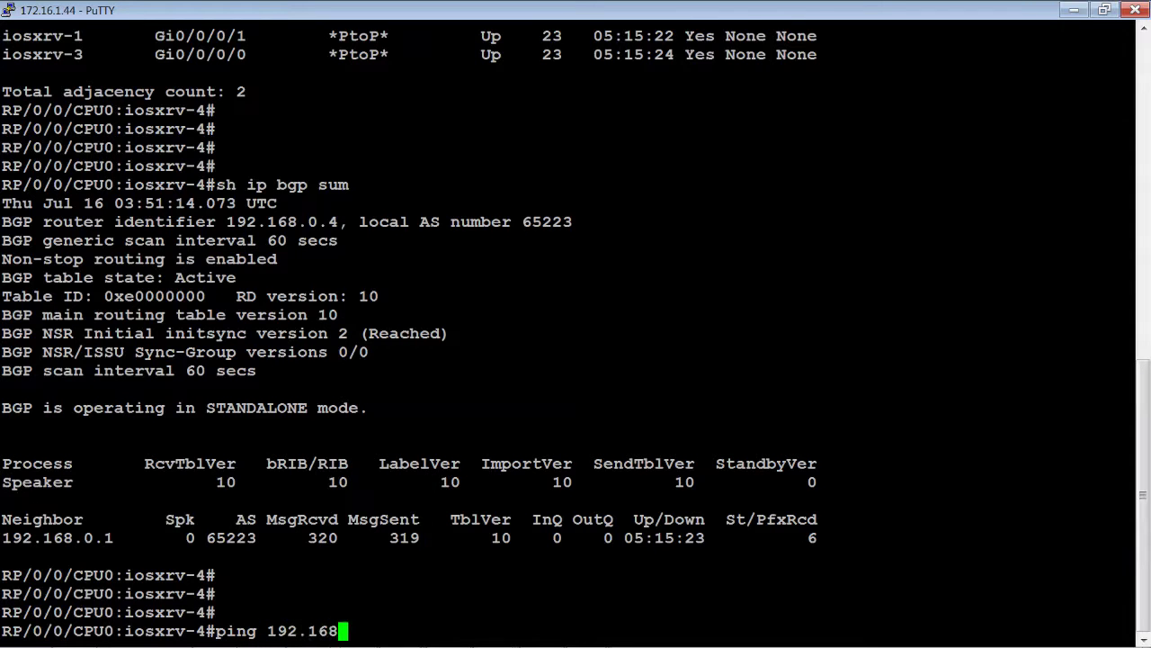
type(".0.2")
key("Return")
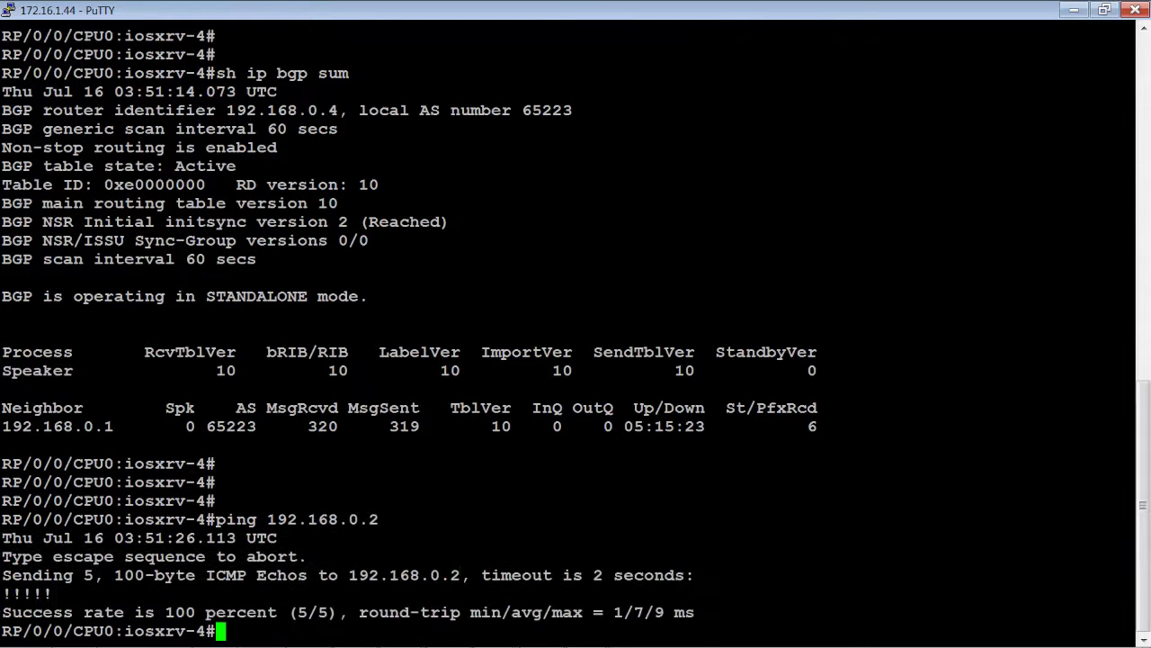
key("Up")
key("BackSpace")
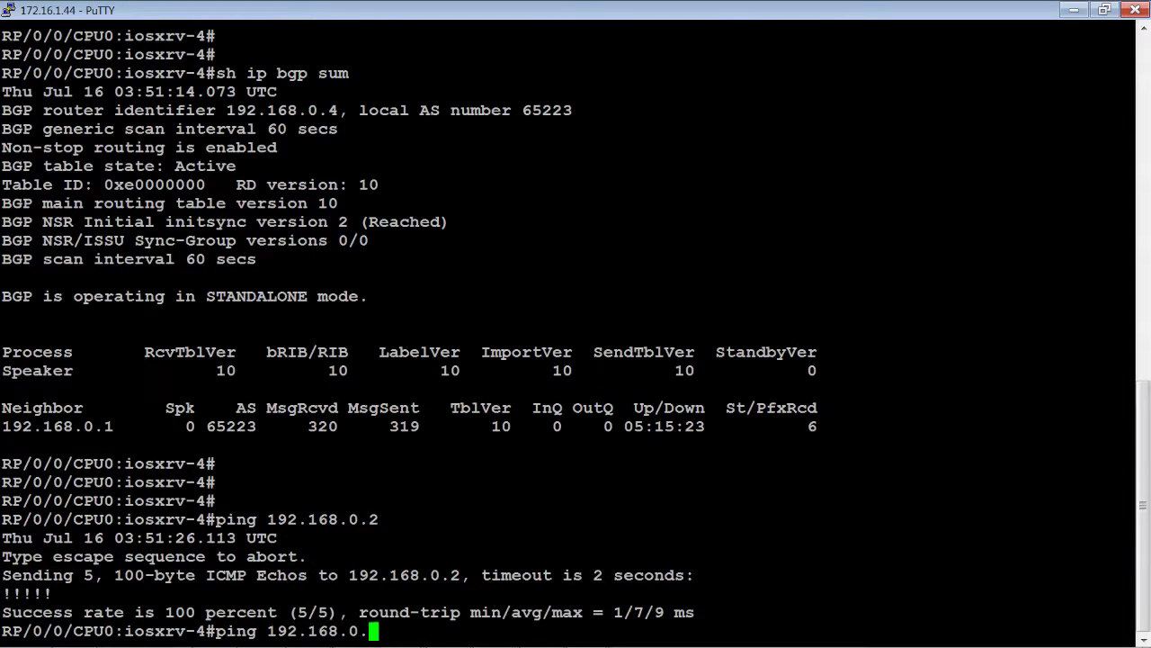
type("3")
key("Return")
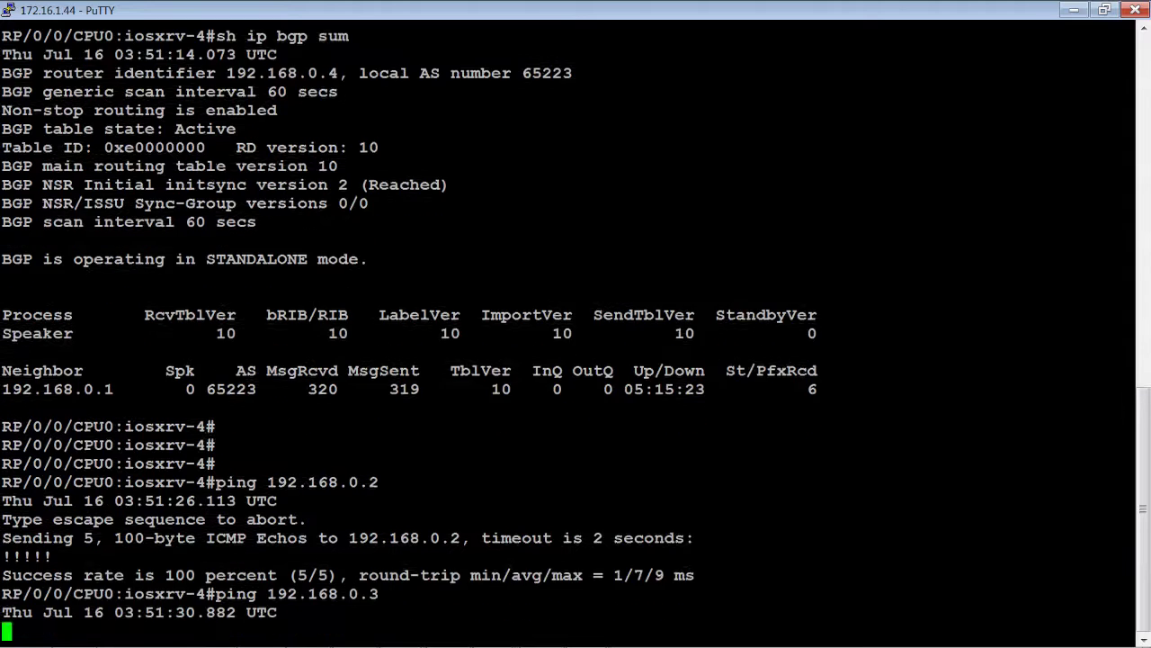
key("Return")
key("Return")
key("Return")
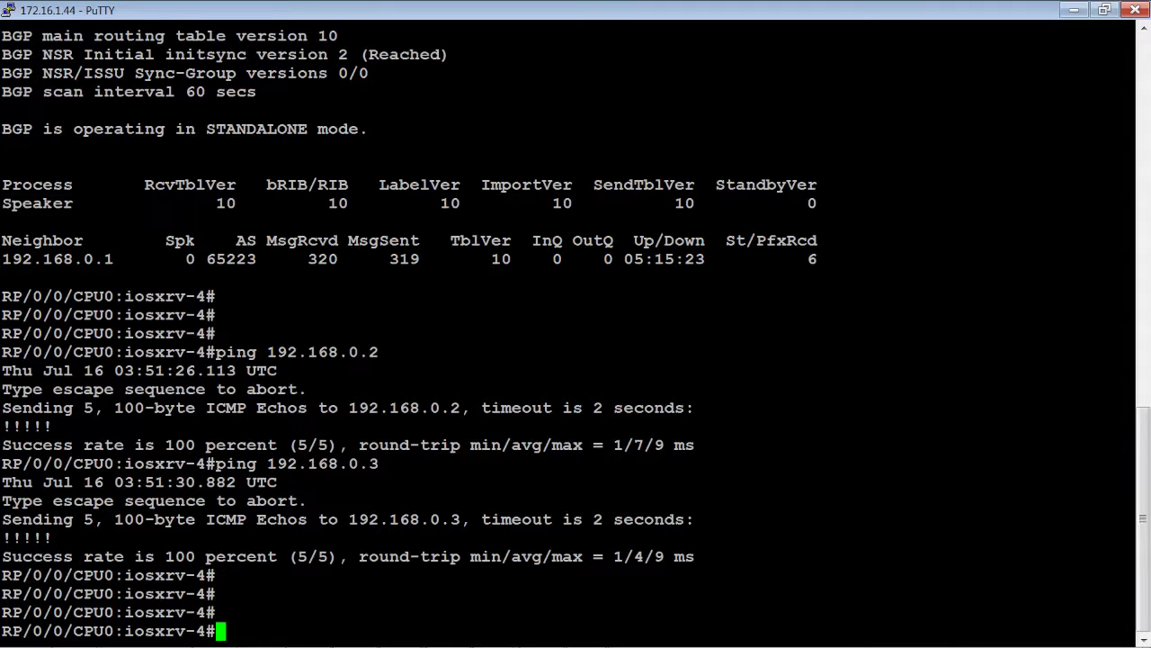
left_click(1071, 11)
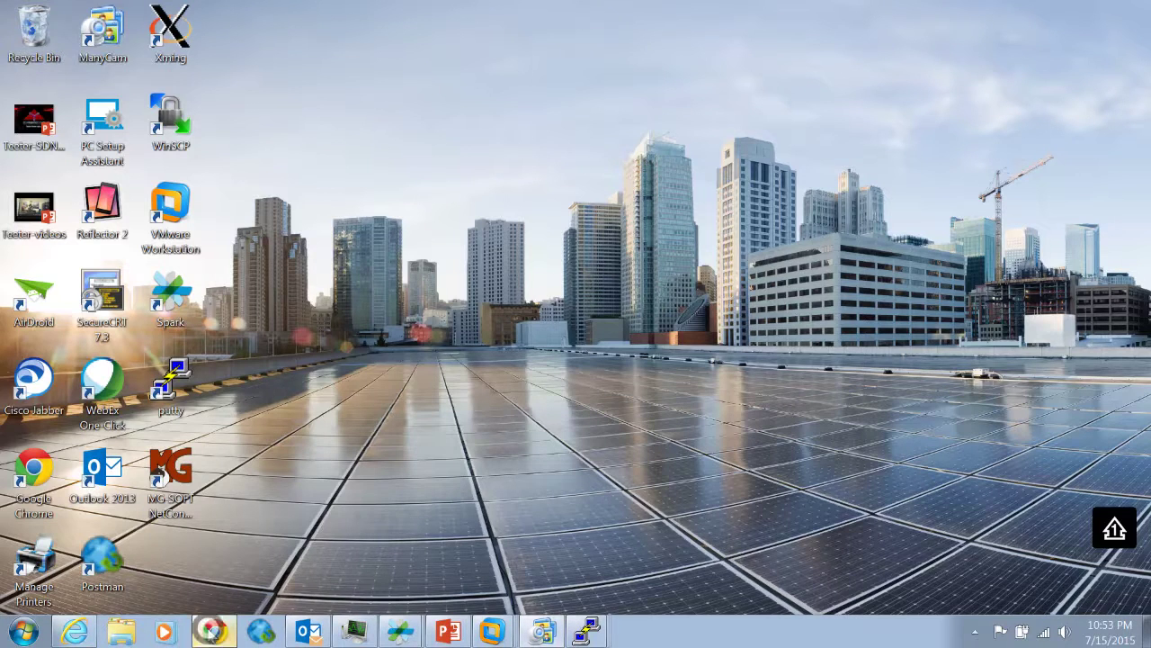
Load the Open SDN Controller at 172.16.1.200 in Chrome and choose 3 Members for the cluster
left_click(211, 632)
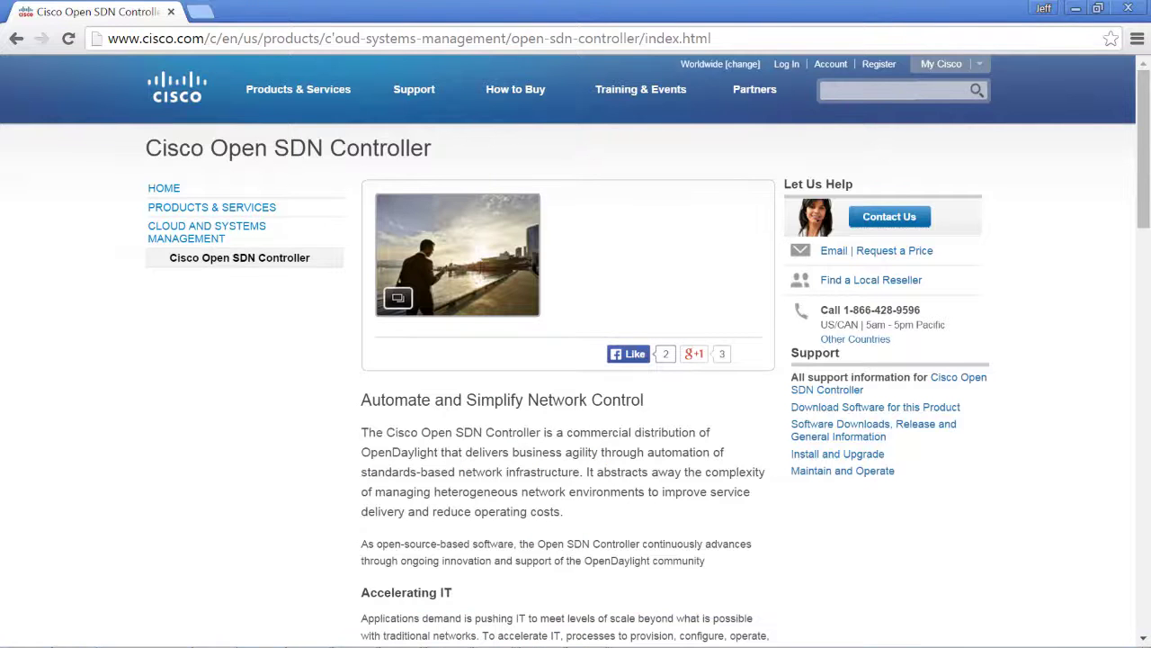
left_click(202, 38)
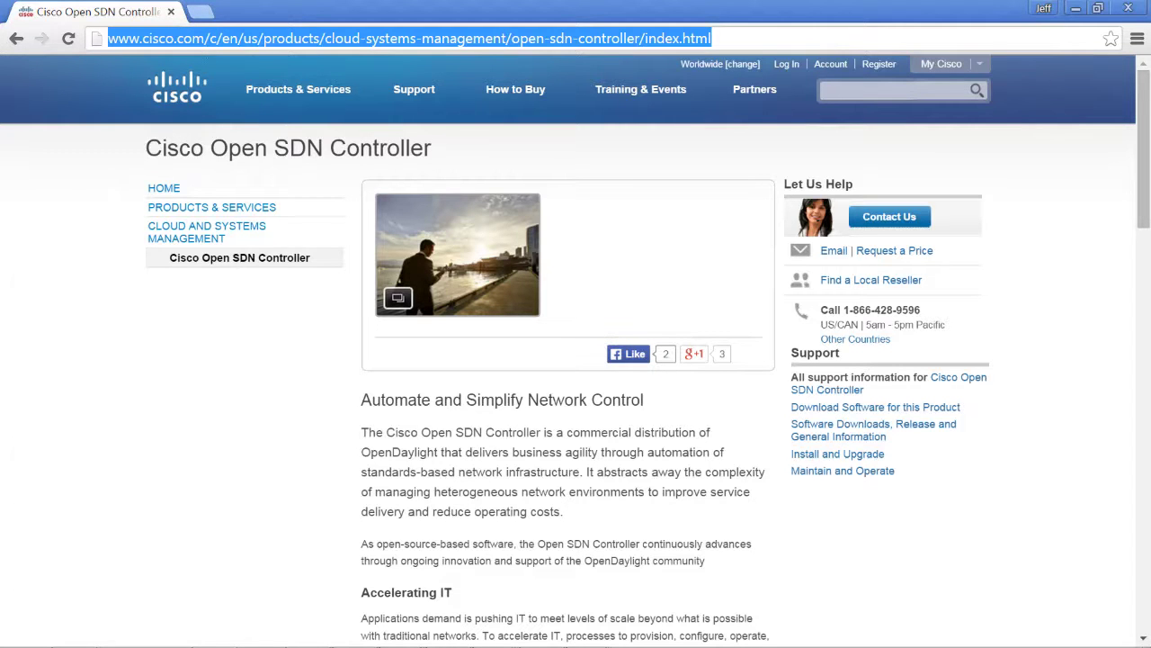
type("172.16.1.200/#/setup/cluster")
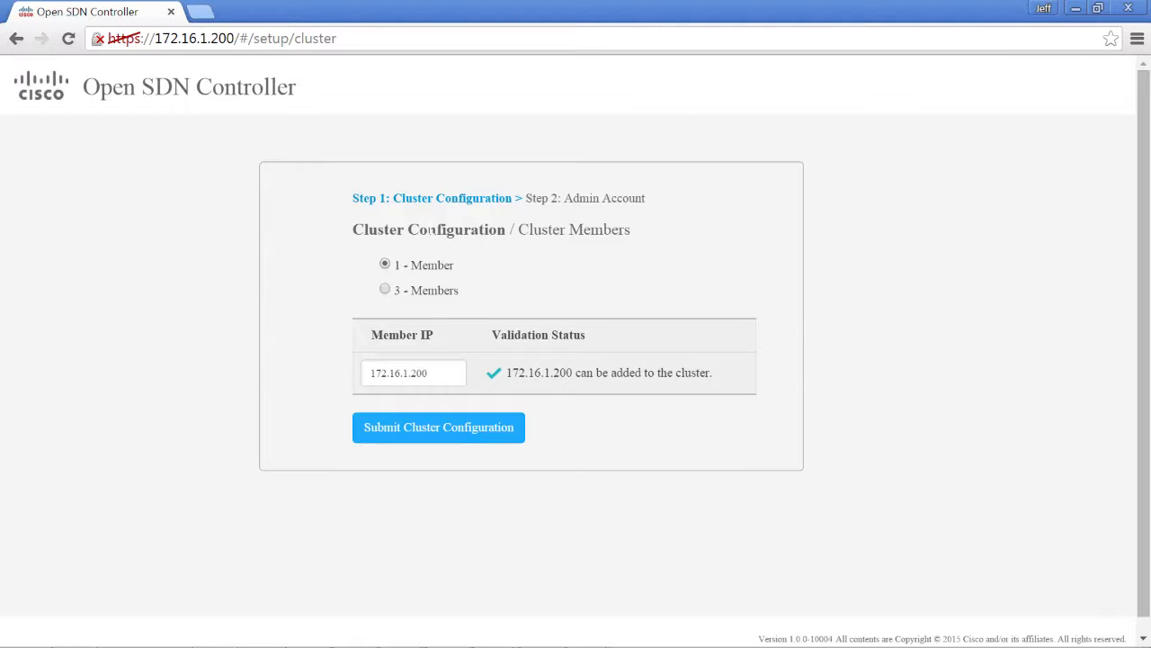
left_click(387, 292)
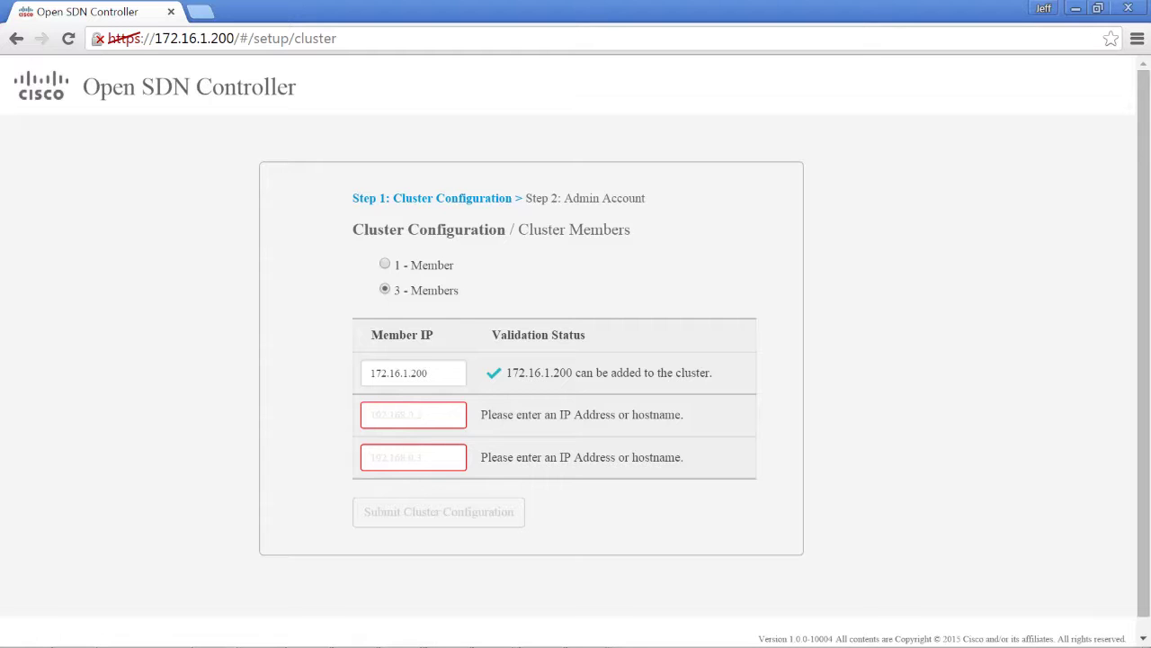
Switch the cluster back to 1 Member and submit the 172.16.1.200 configuration
left_click(384, 263)
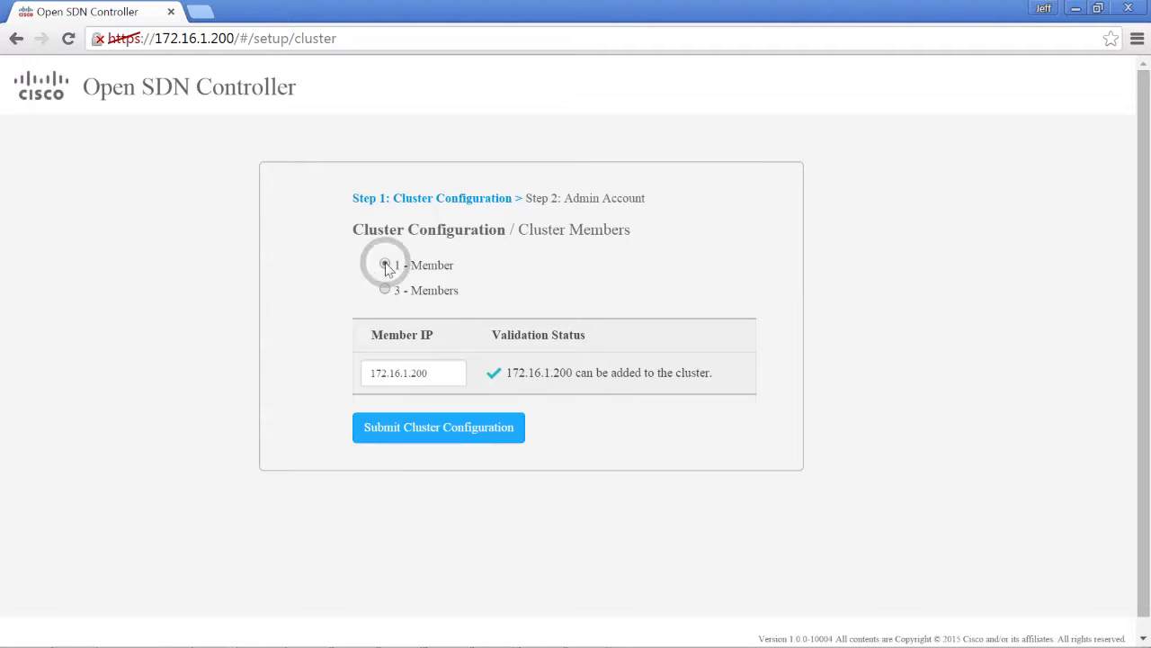
left_click(425, 429)
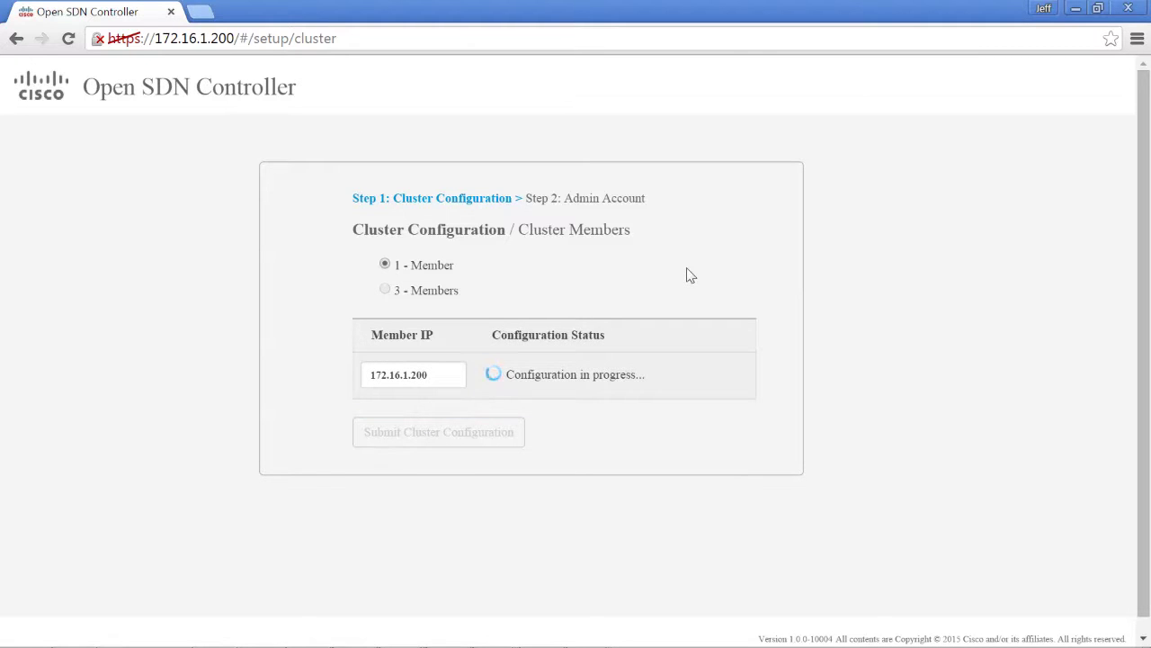